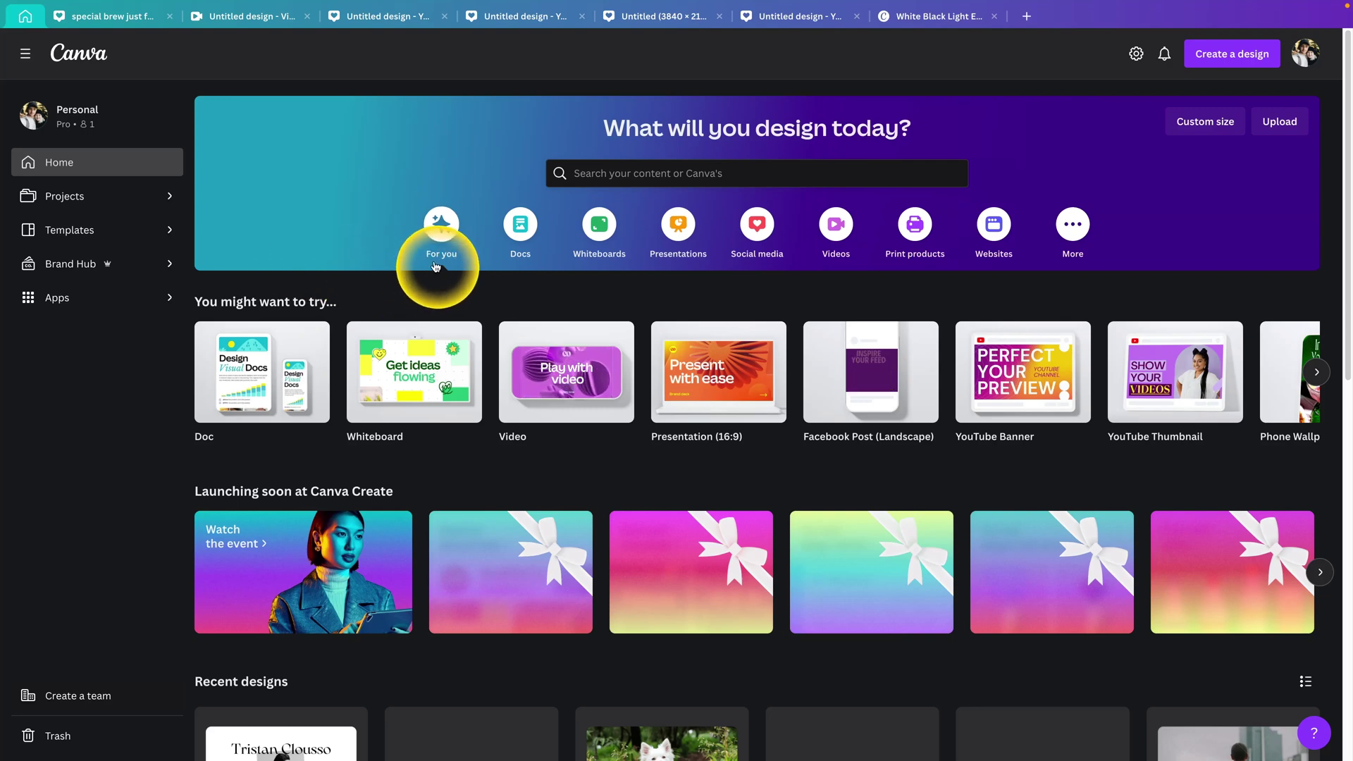
Step: Pick the Presentations category on the Canva home page to list presentation formats
{"action": "left_click", "coordinate": [680, 232]}
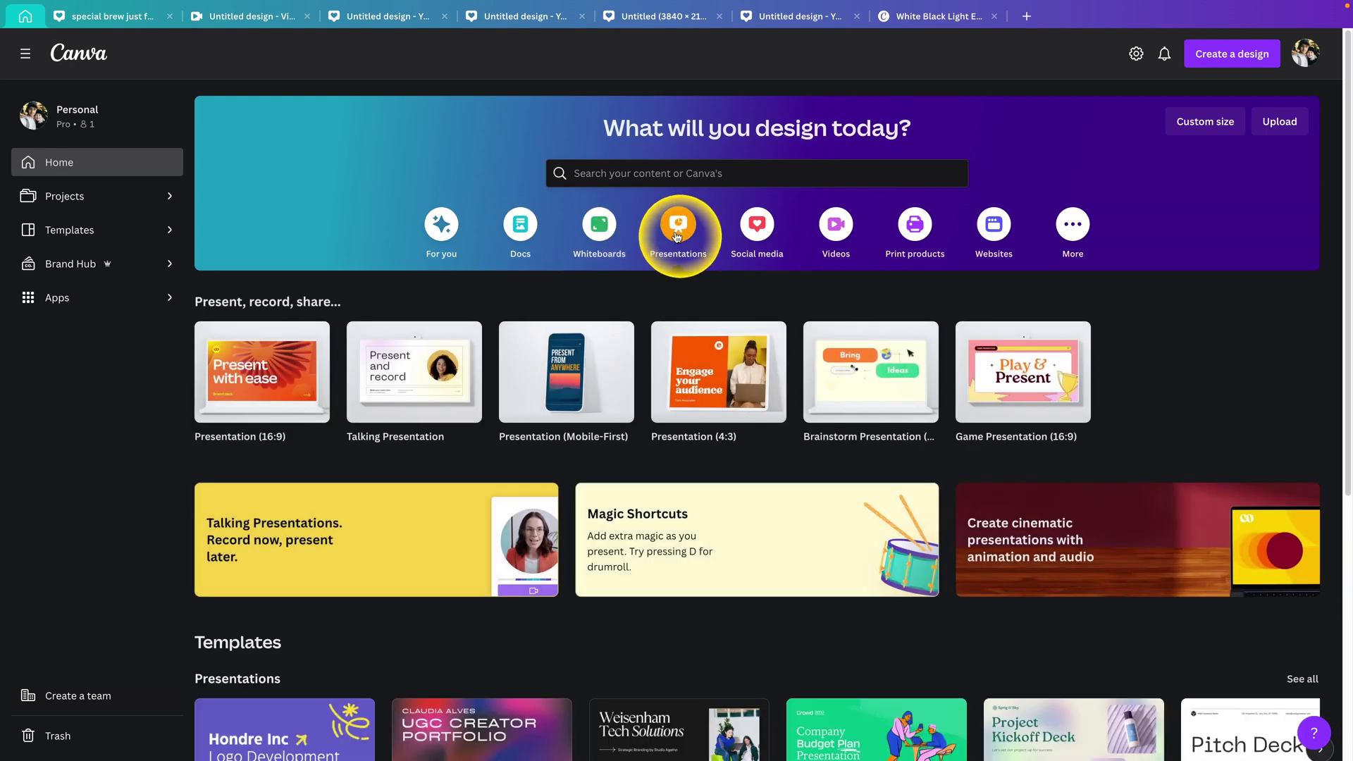
Step: Create a blank 16:9 presentation and open the Product Launch Presentation With Mockups template
{"action": "left_click", "coordinate": [269, 394]}
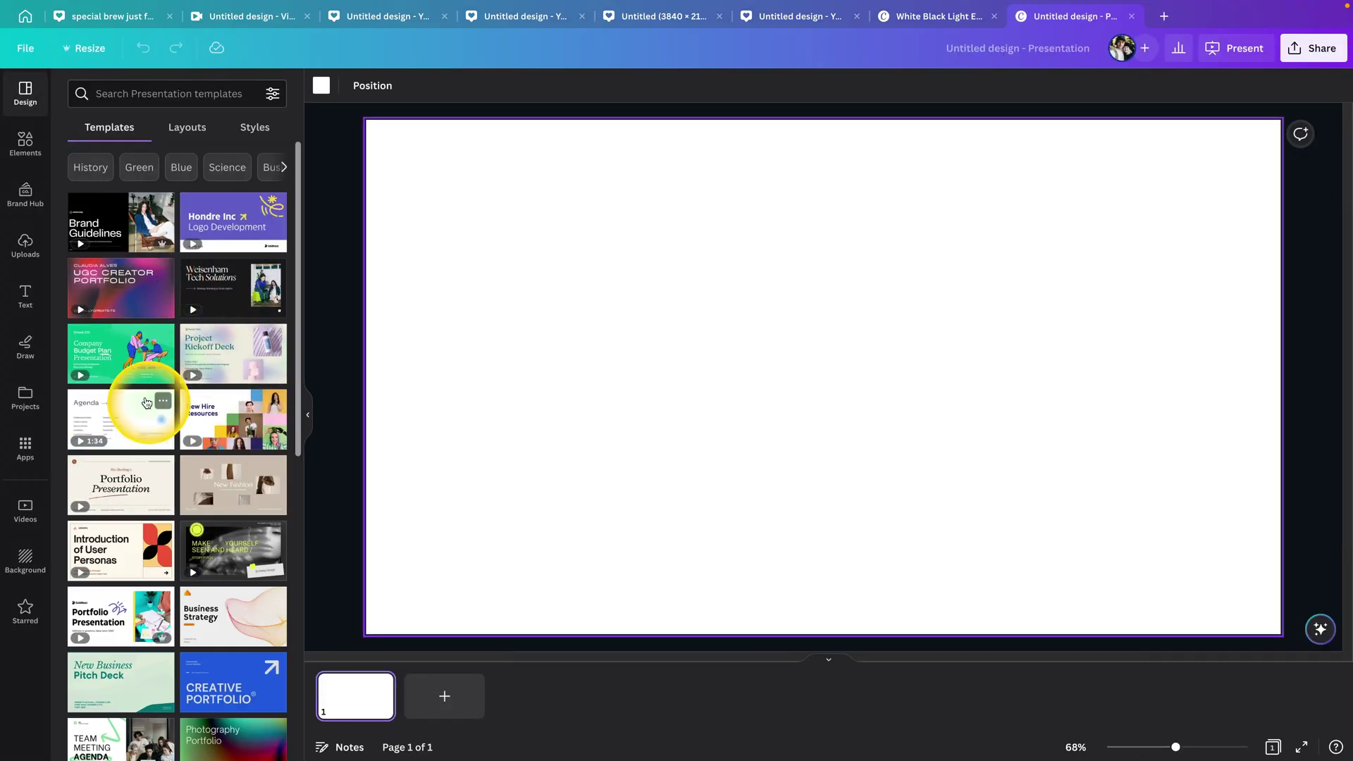
{"action": "scroll", "coordinate": [146, 402], "scroll_direction": "down", "scroll_amount": 7}
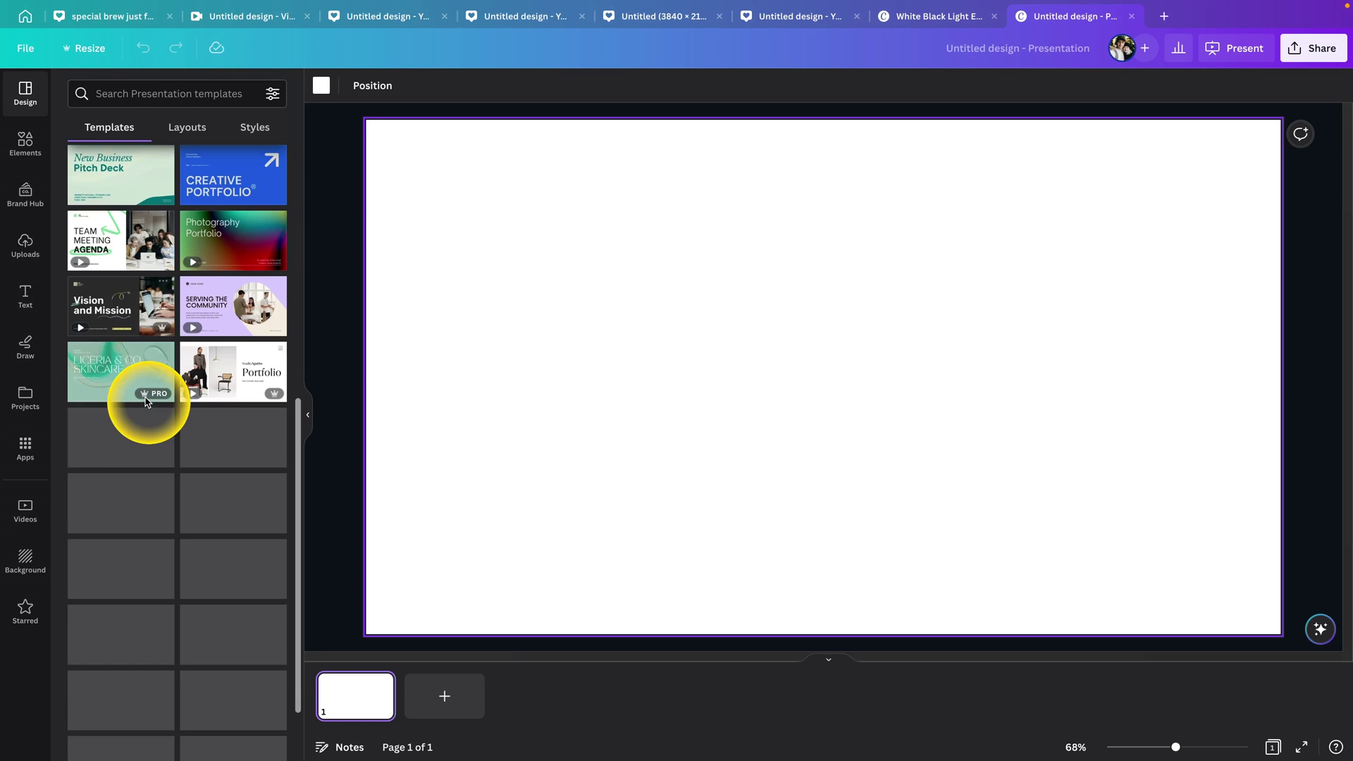
{"action": "scroll", "coordinate": [154, 399], "scroll_direction": "down", "scroll_amount": 2}
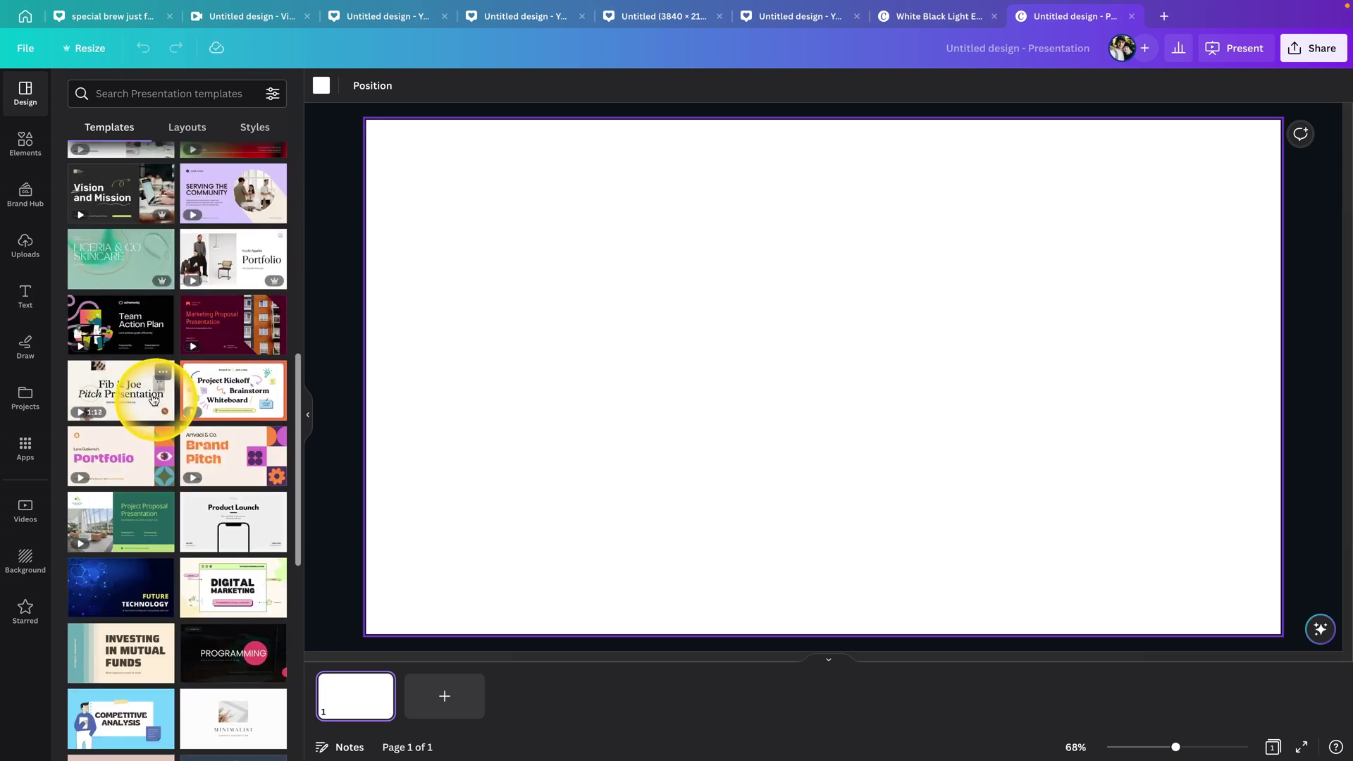
{"action": "left_click", "coordinate": [234, 524]}
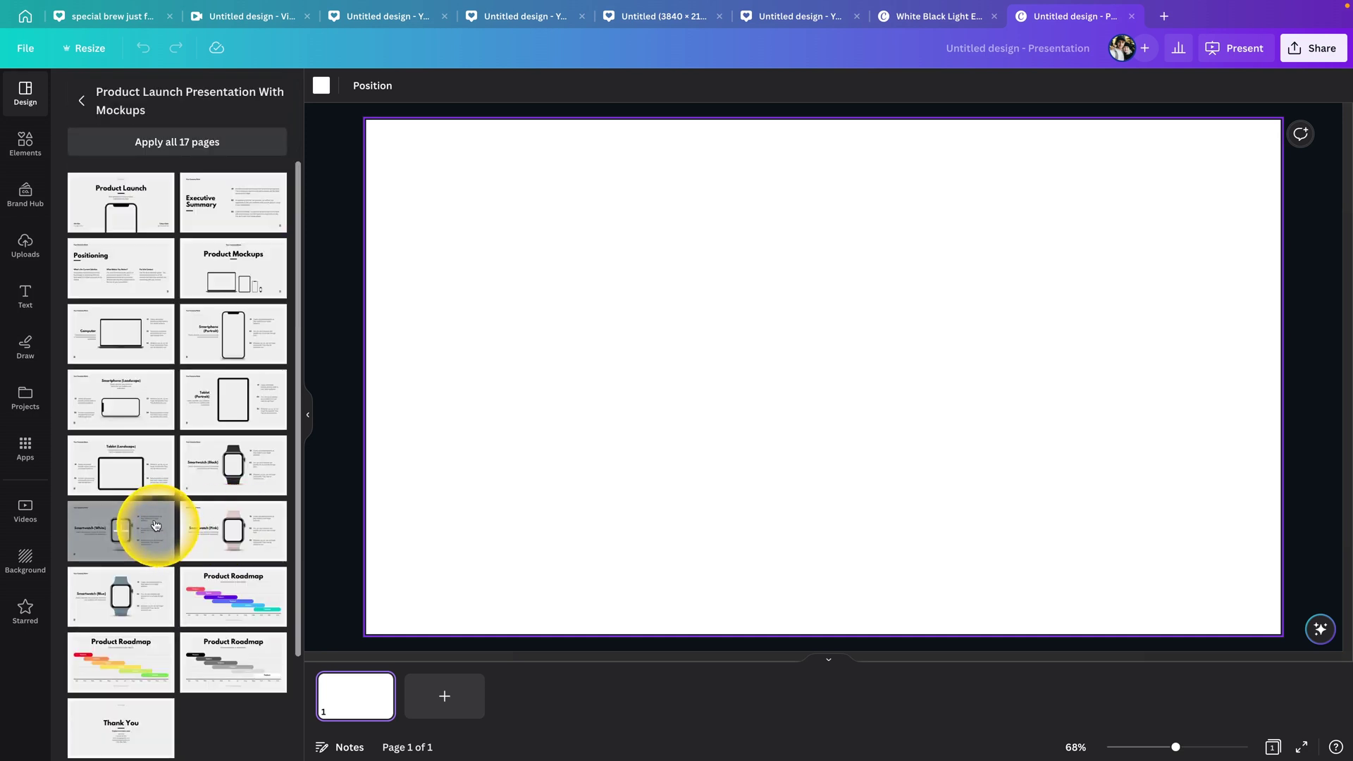
Step: Apply all 17 template pages, preview Executive Summary through Computer, then return to the title slide
{"action": "left_click", "coordinate": [178, 143]}
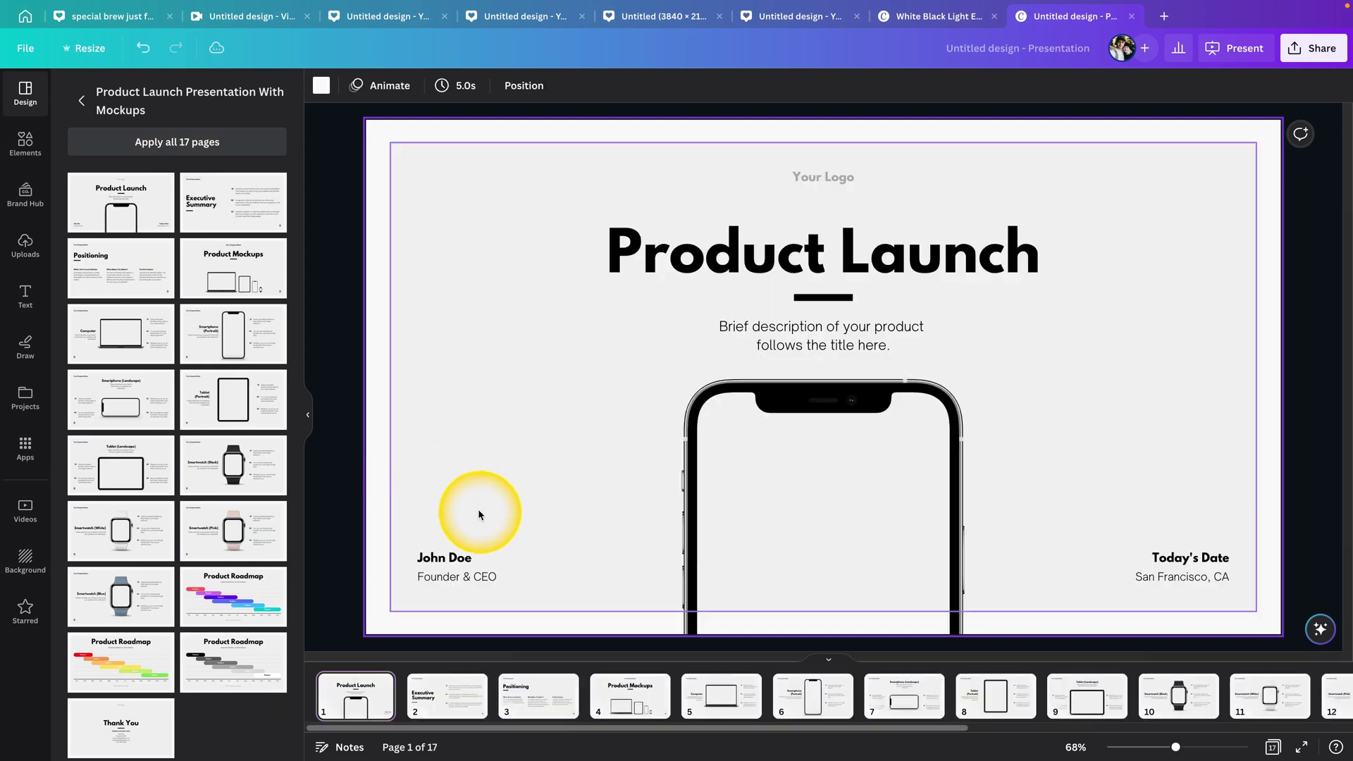
{"action": "left_click", "coordinate": [457, 698]}
{"action": "left_click", "coordinate": [550, 702]}
{"action": "left_click", "coordinate": [613, 696]}
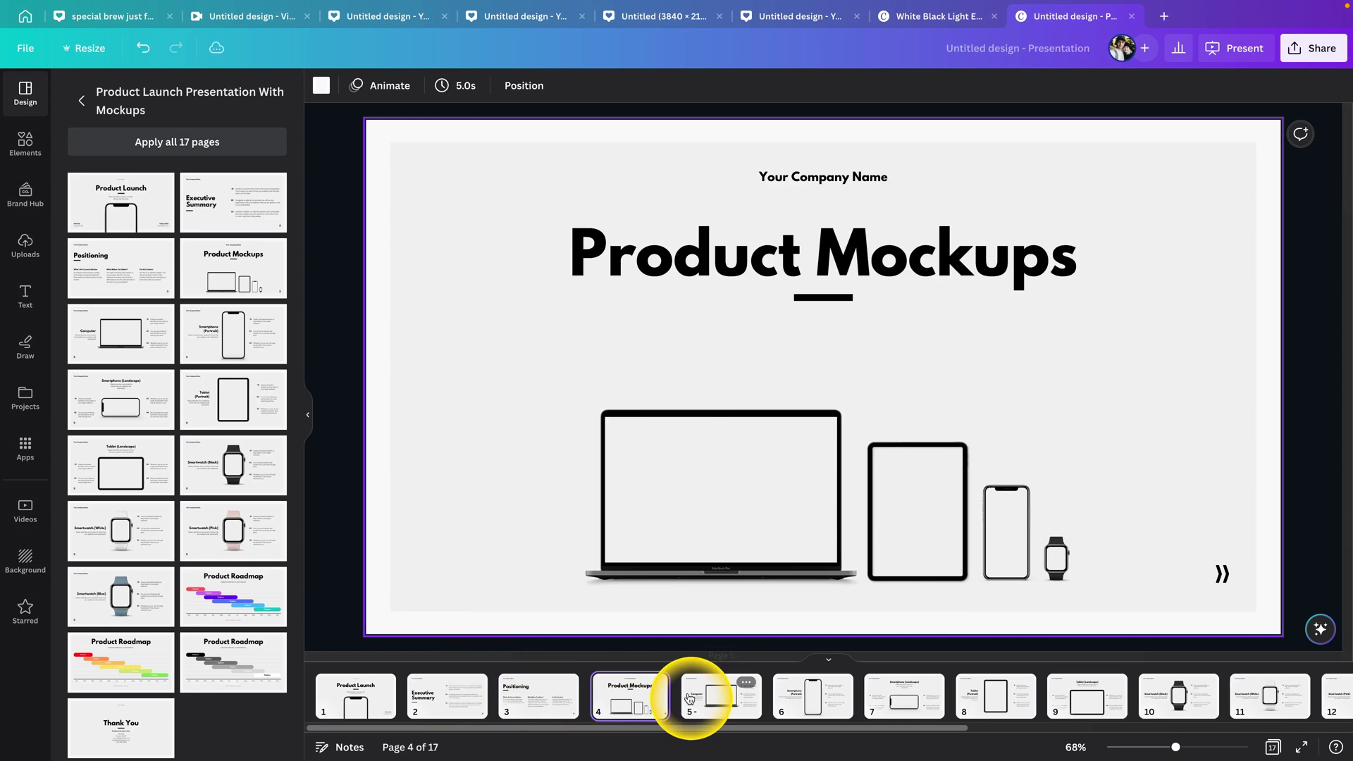
{"action": "left_click", "coordinate": [704, 694]}
{"action": "left_click", "coordinate": [359, 697]}
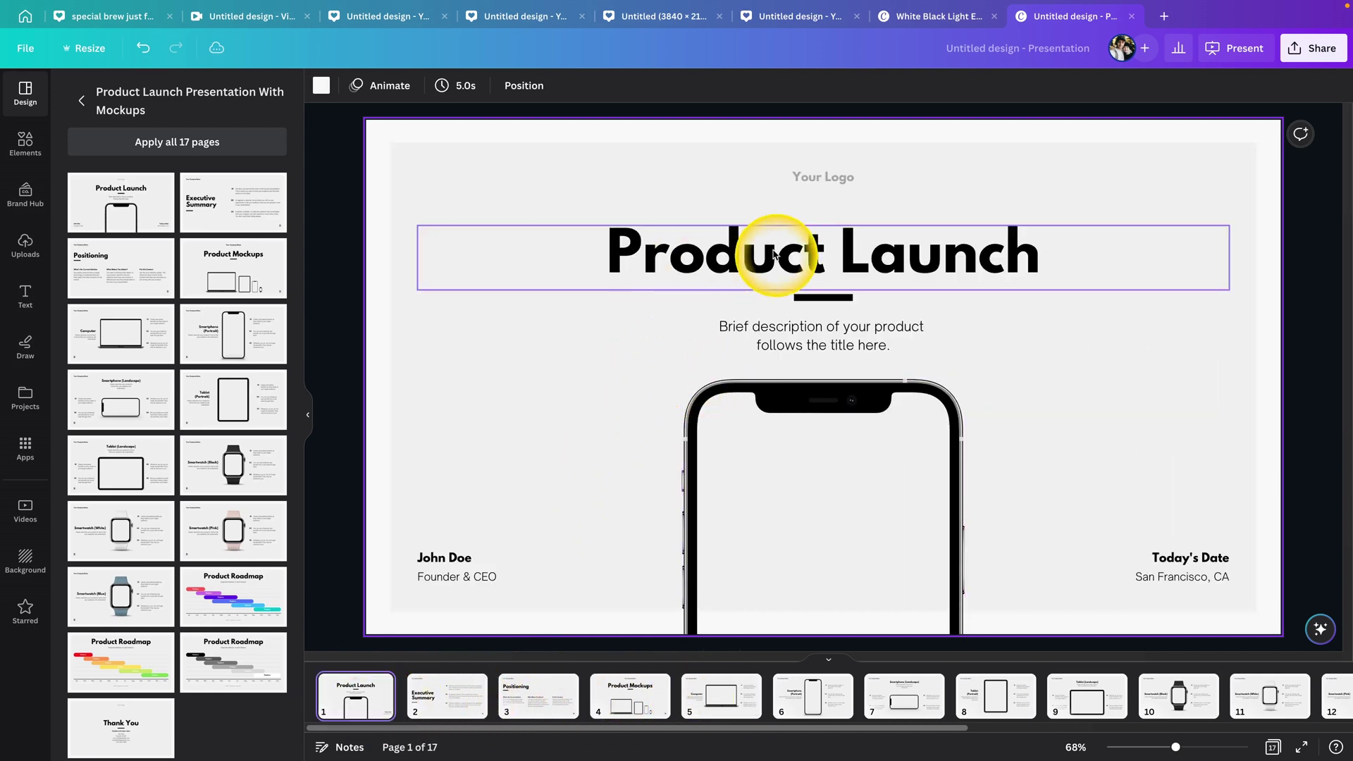
Step: Go to the recording studio through Share > More > Present and record
{"action": "left_click", "coordinate": [1301, 51]}
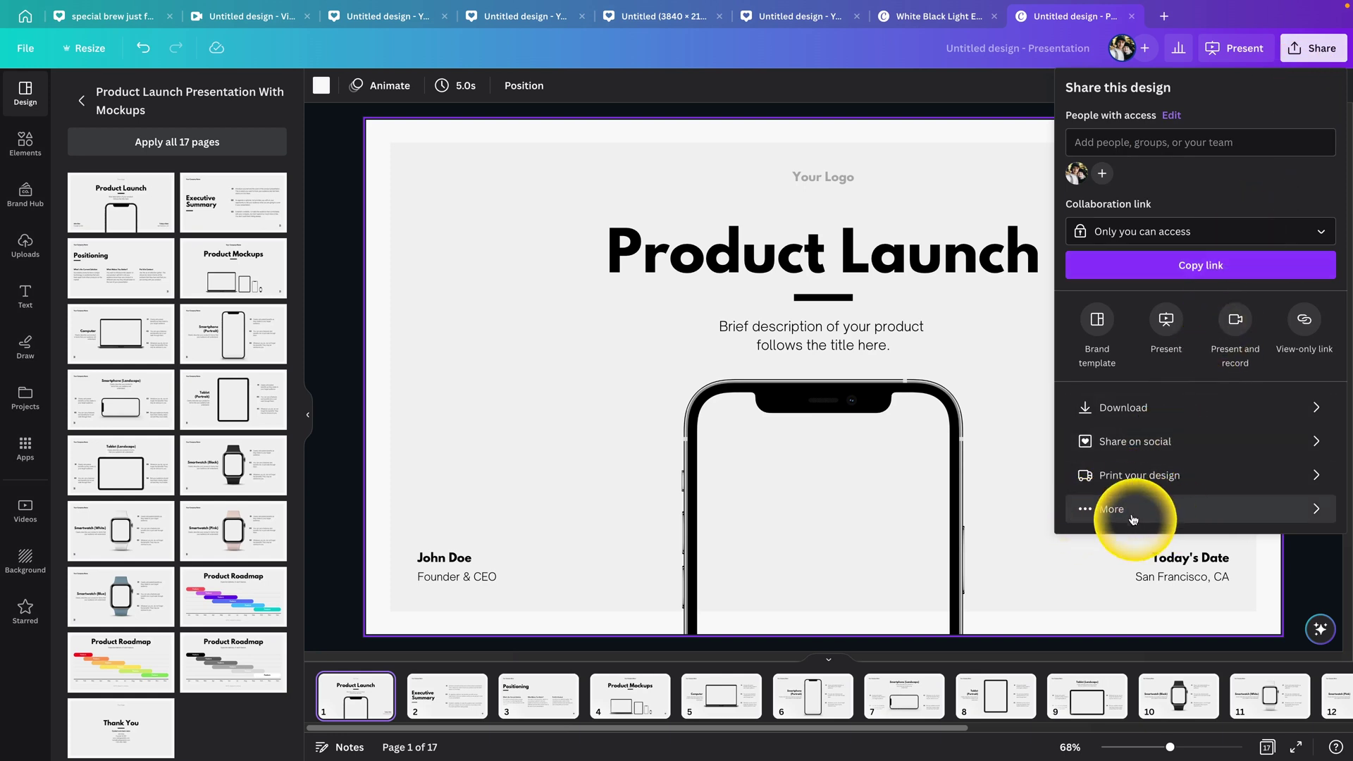
{"action": "left_click", "coordinate": [1177, 515]}
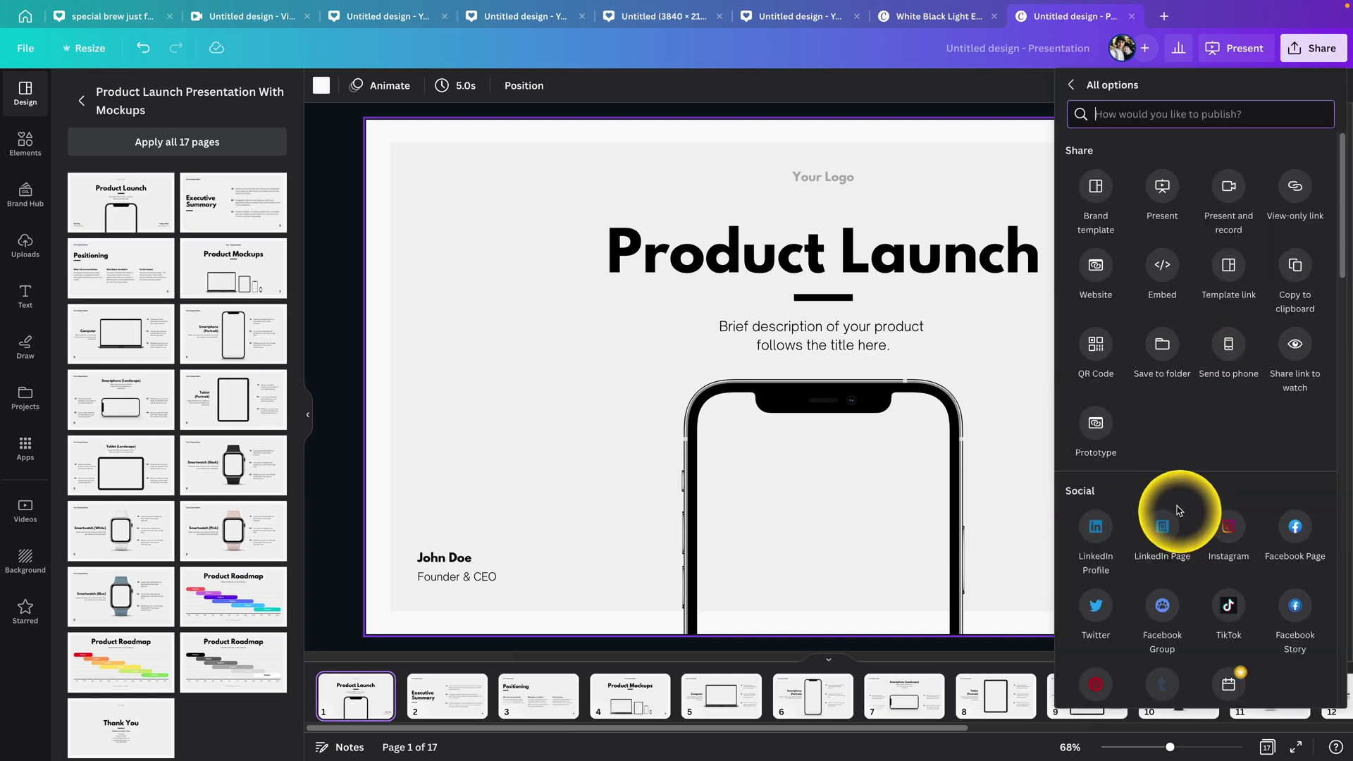
{"action": "left_click", "coordinate": [1231, 189]}
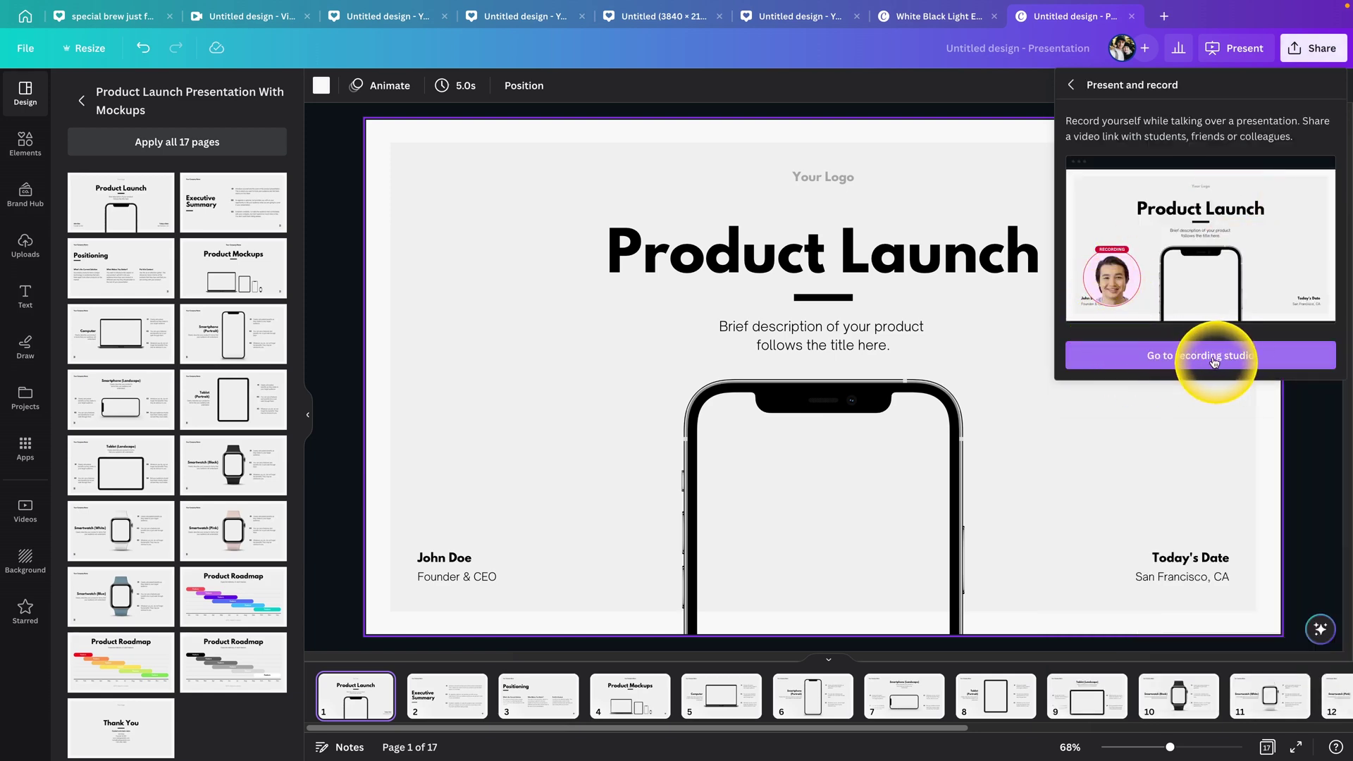
{"action": "left_click", "coordinate": [1214, 360]}
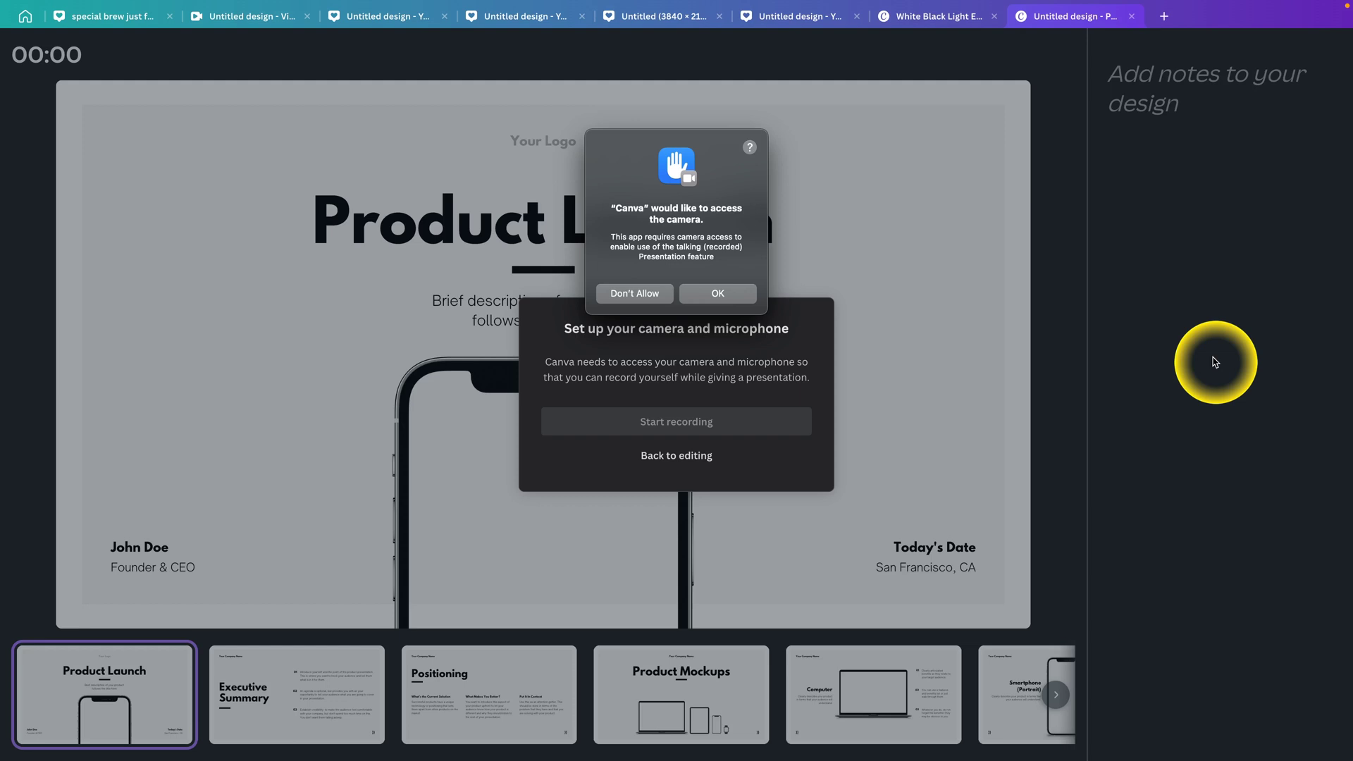
Step: Decline camera access and select the Scarlett 2i2 USB microphone for the recording
{"action": "key", "text": "Escape"}
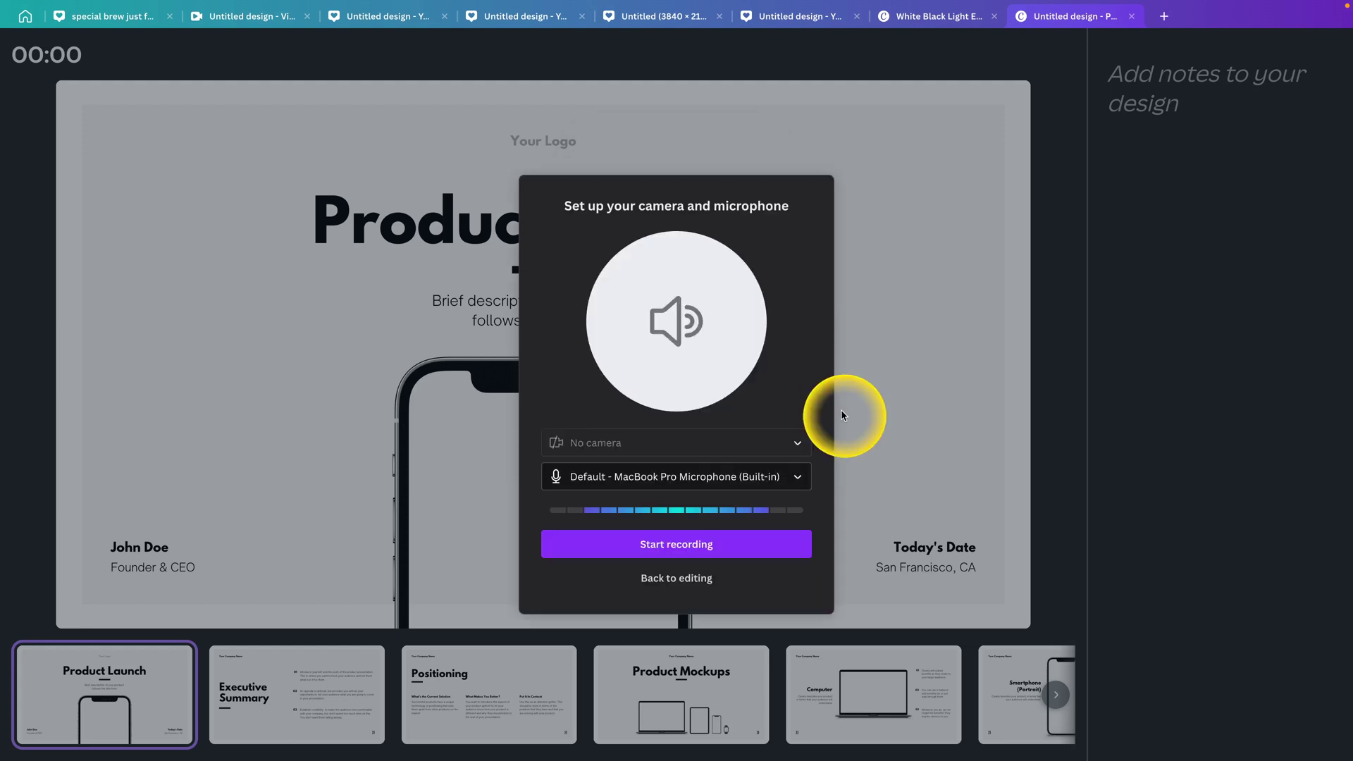
{"action": "left_click", "coordinate": [671, 477]}
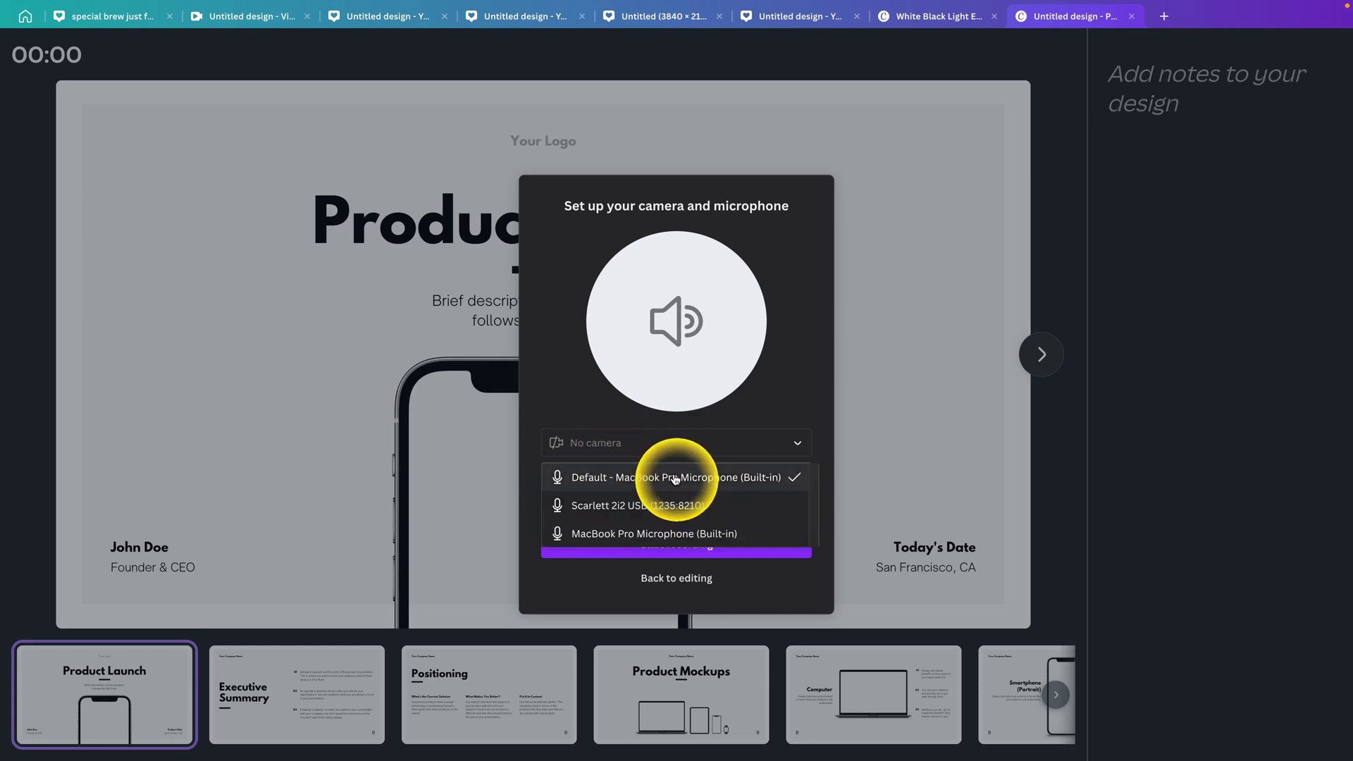
{"action": "left_click", "coordinate": [765, 520]}
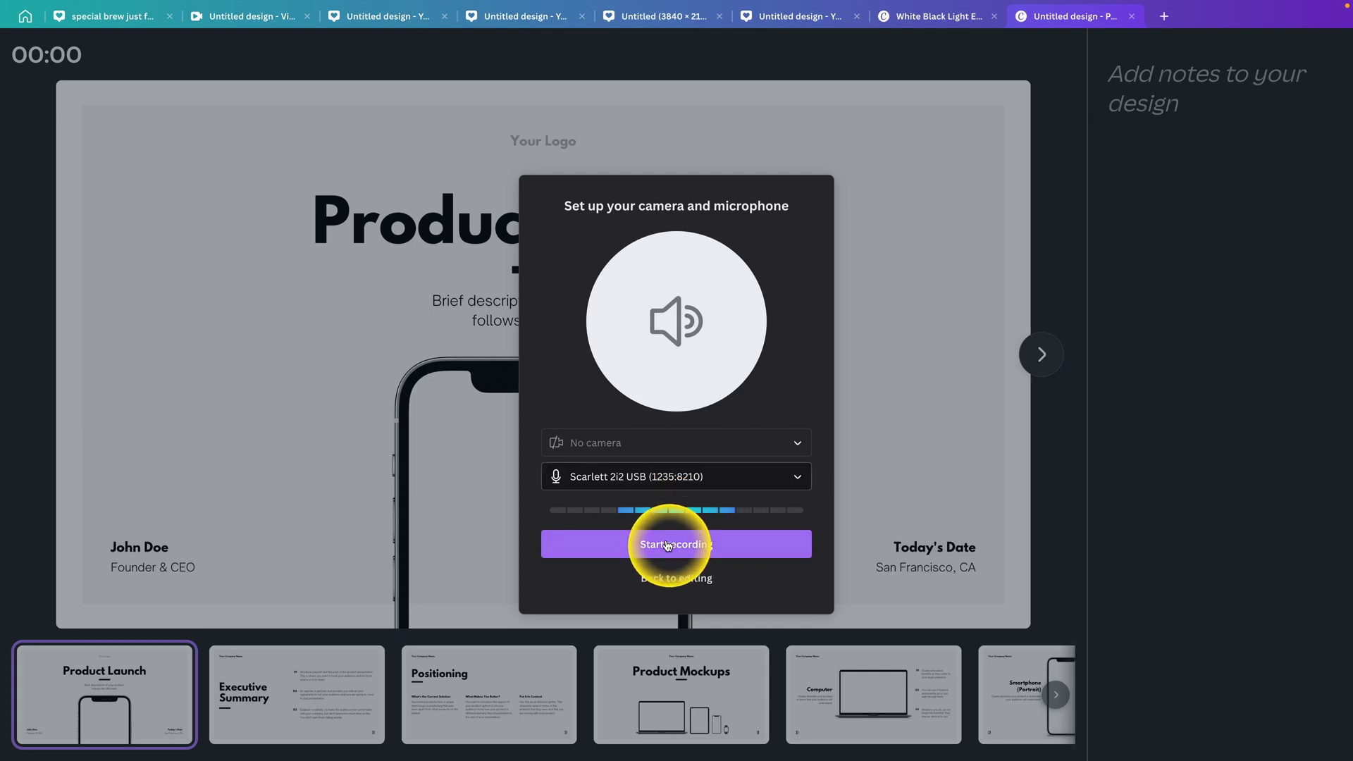
Step: Start the presentation recording, pause it briefly, then resume
{"action": "left_click", "coordinate": [668, 545]}
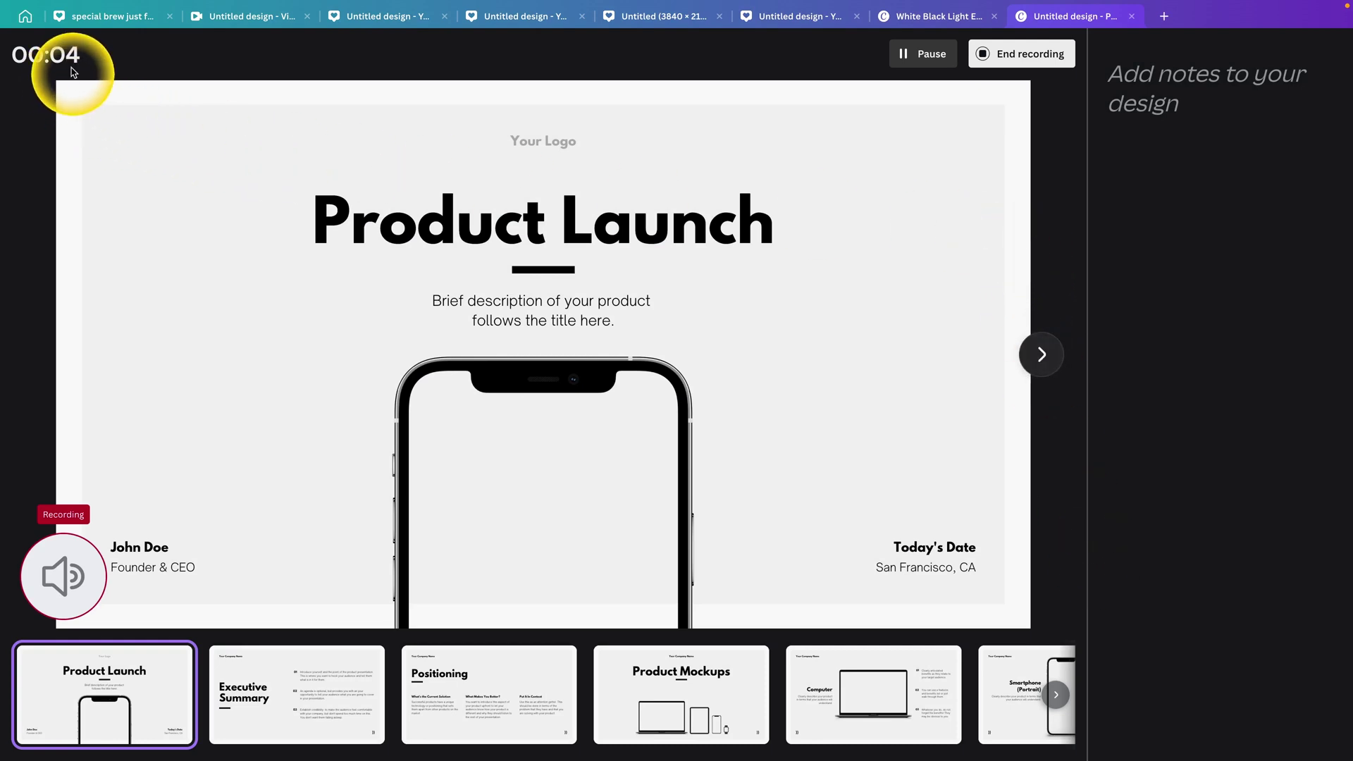
{"action": "left_click", "coordinate": [920, 67]}
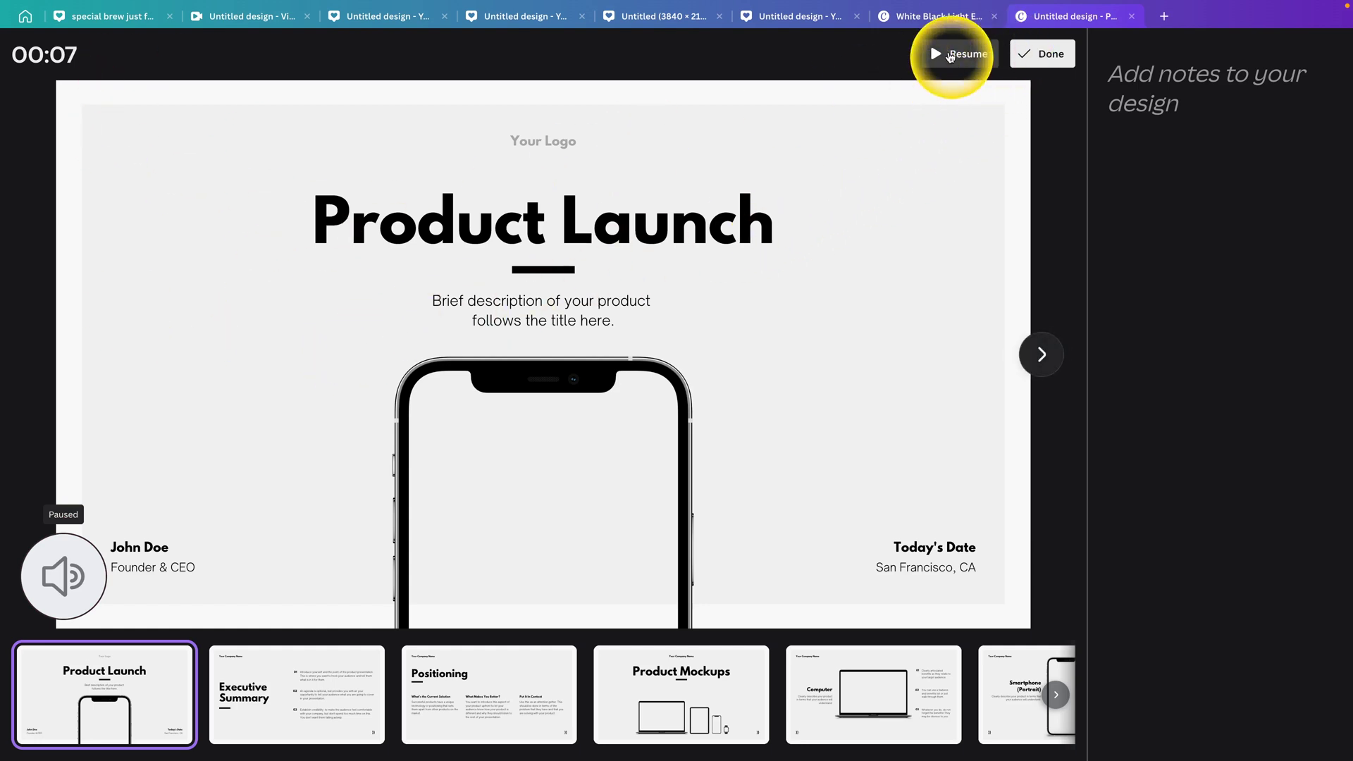
{"action": "left_click", "coordinate": [955, 54]}
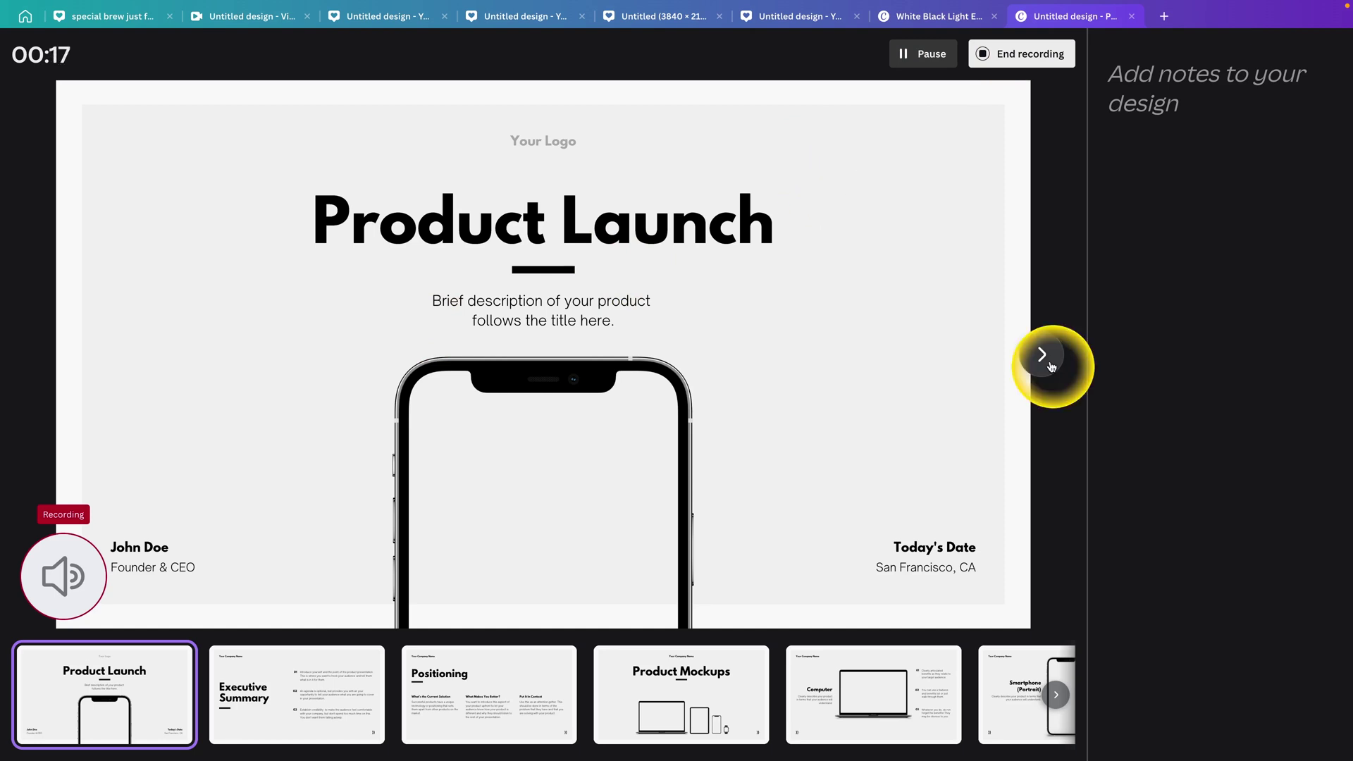
Step: Advance to Product Mockups, step back to Positioning, then jump to Tablet (Landscape) and Tablet (Portrait)
{"action": "left_click", "coordinate": [1043, 356]}
{"action": "left_click", "coordinate": [1043, 355]}
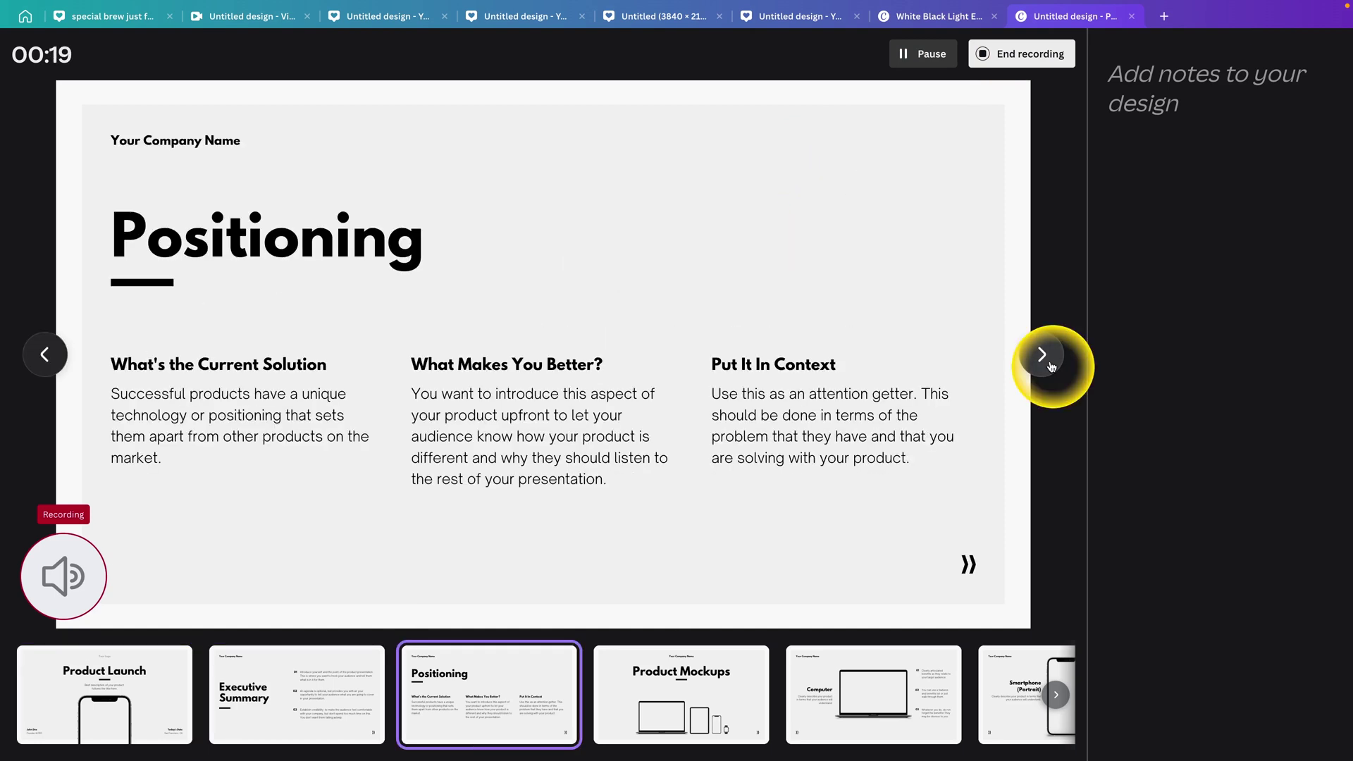
{"action": "left_click", "coordinate": [1043, 356]}
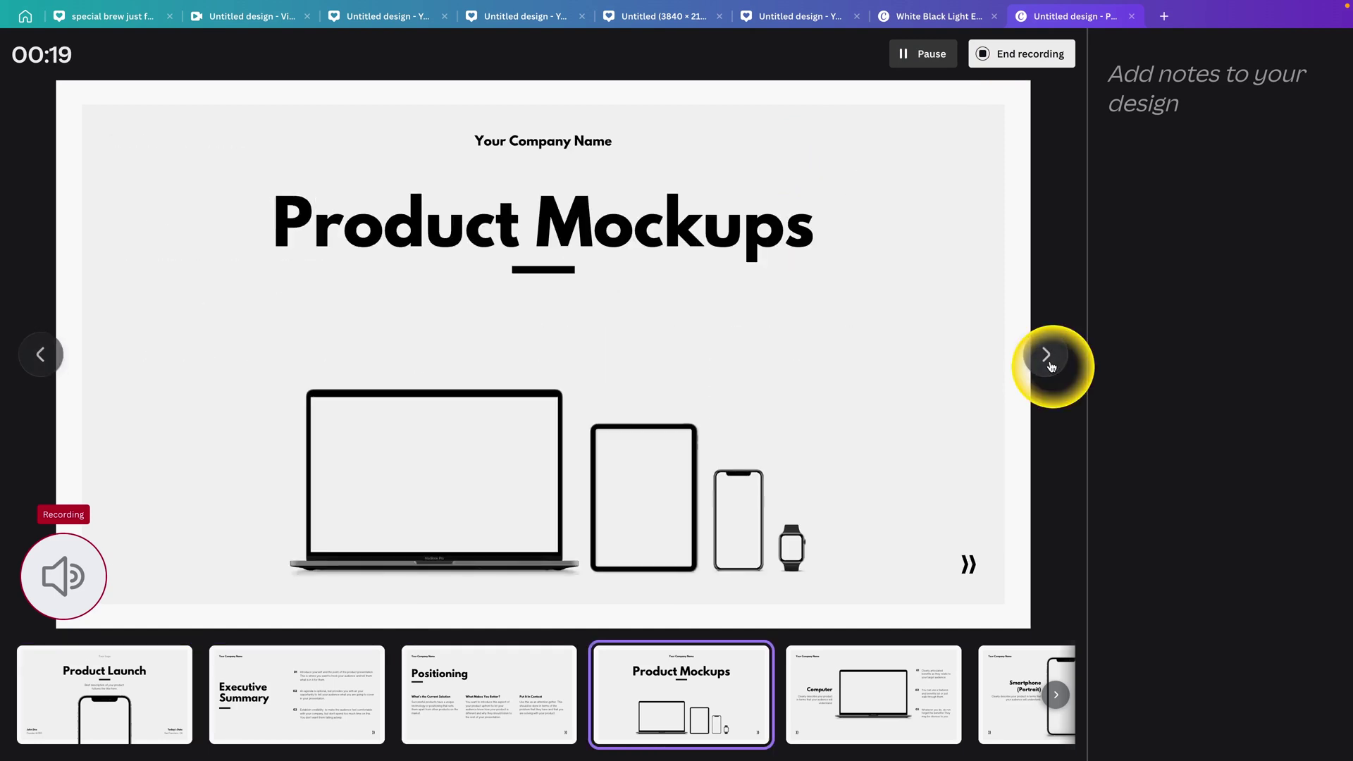
{"action": "left_click", "coordinate": [46, 354]}
{"action": "left_click", "coordinate": [1050, 693]}
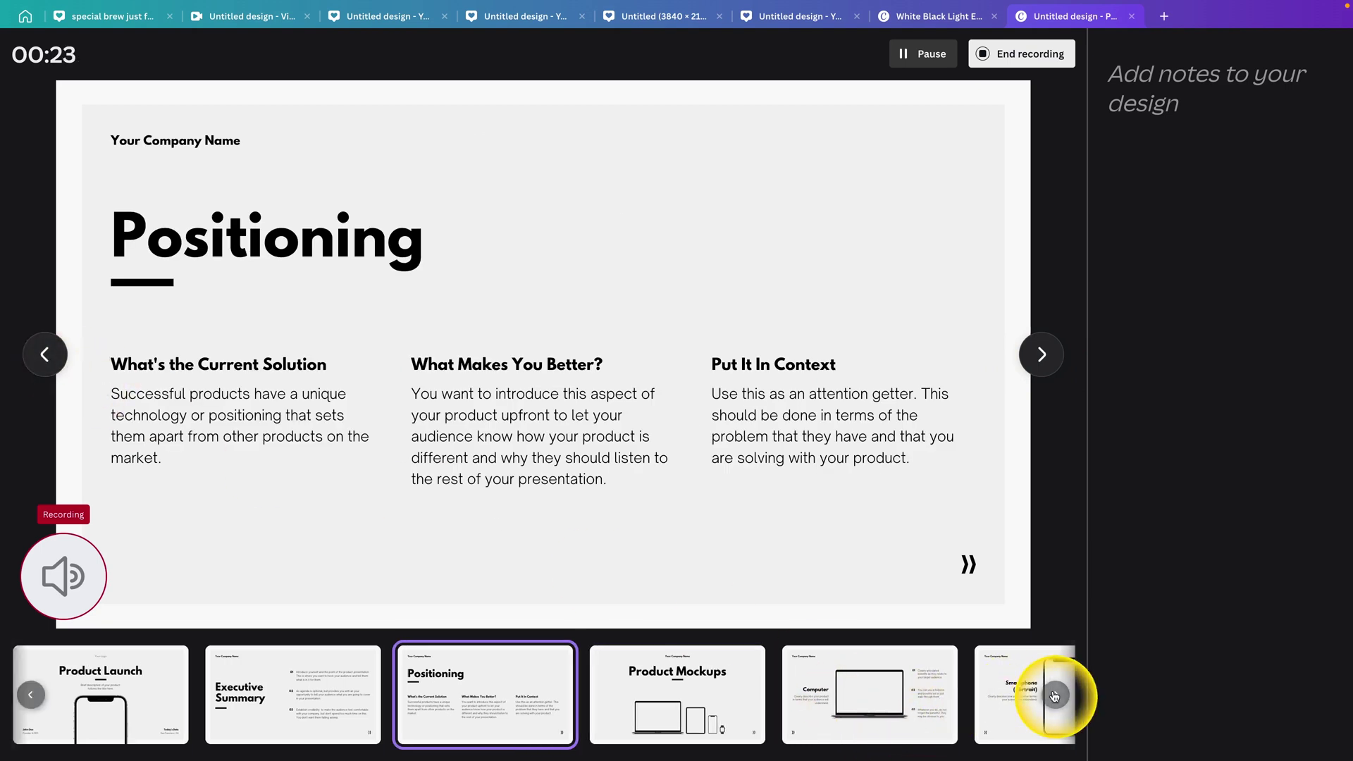
{"action": "left_click", "coordinate": [709, 707]}
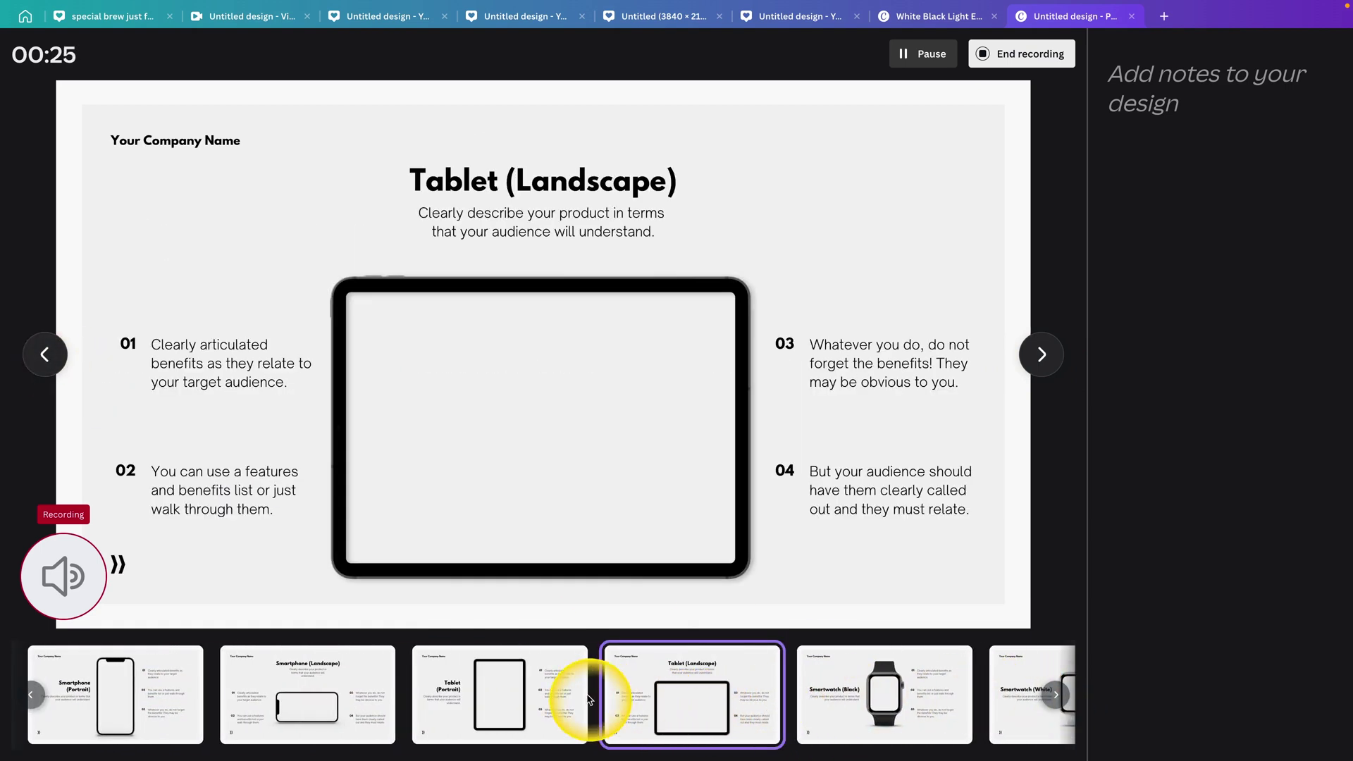
{"action": "left_click", "coordinate": [513, 688]}
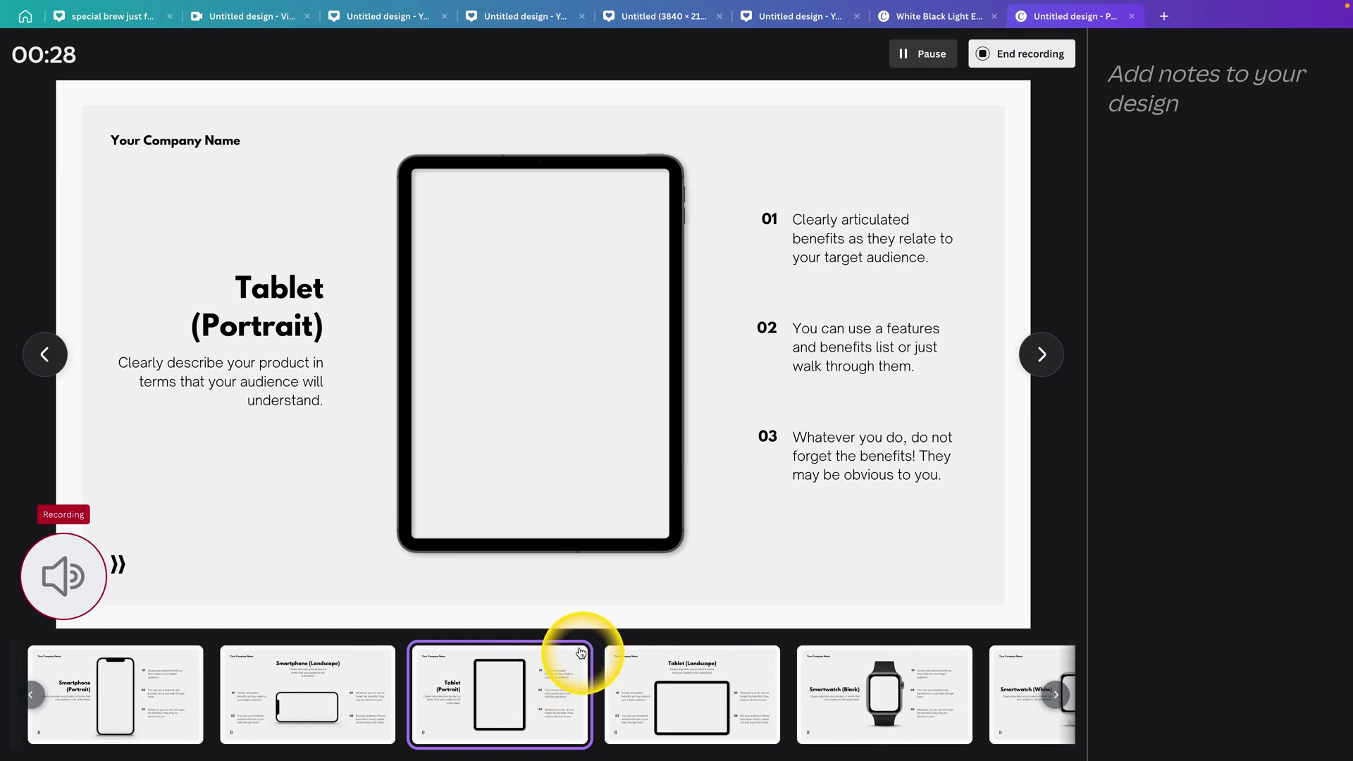
Step: Type the speaker note '1. talk abou new feature' on the Tablet (Portrait) slide
{"action": "left_click", "coordinate": [1155, 114]}
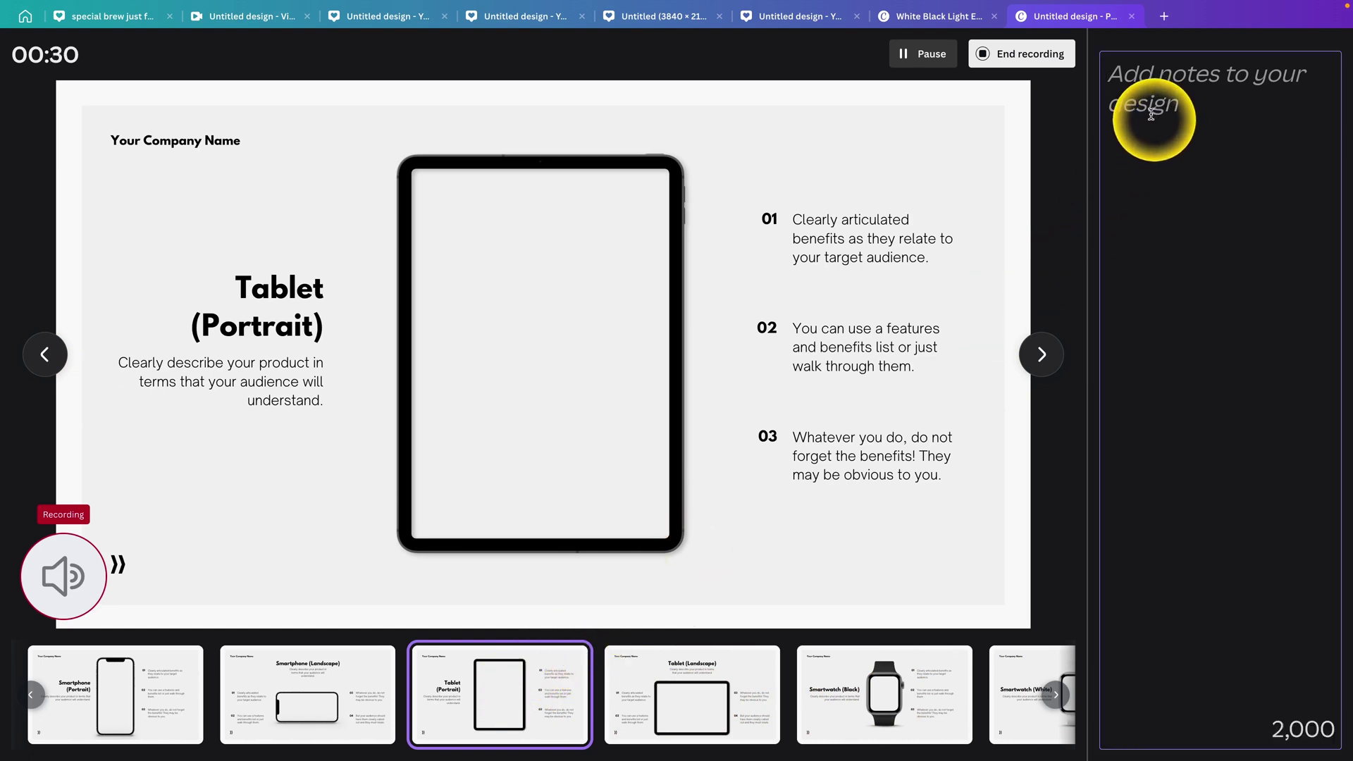
{"action": "type", "text": "1"}
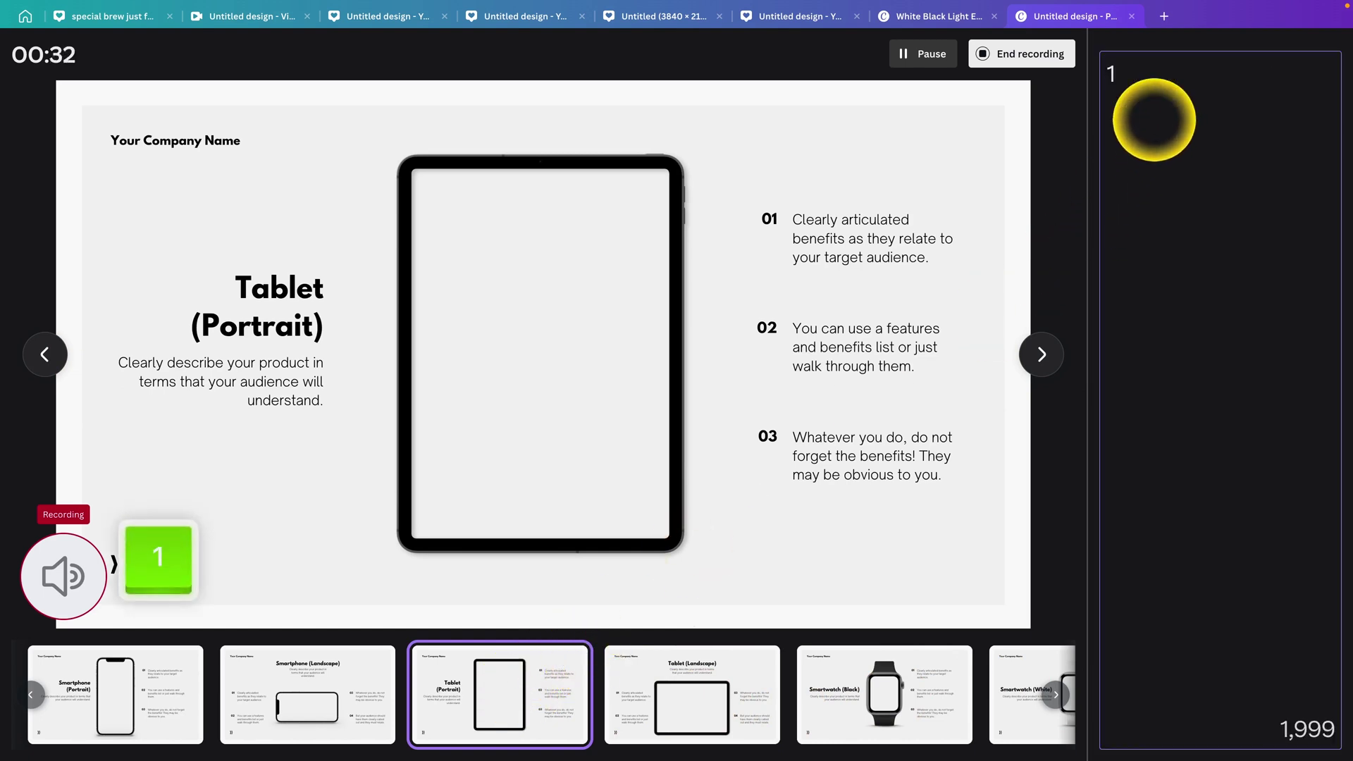
{"action": "type", "text": ". t"}
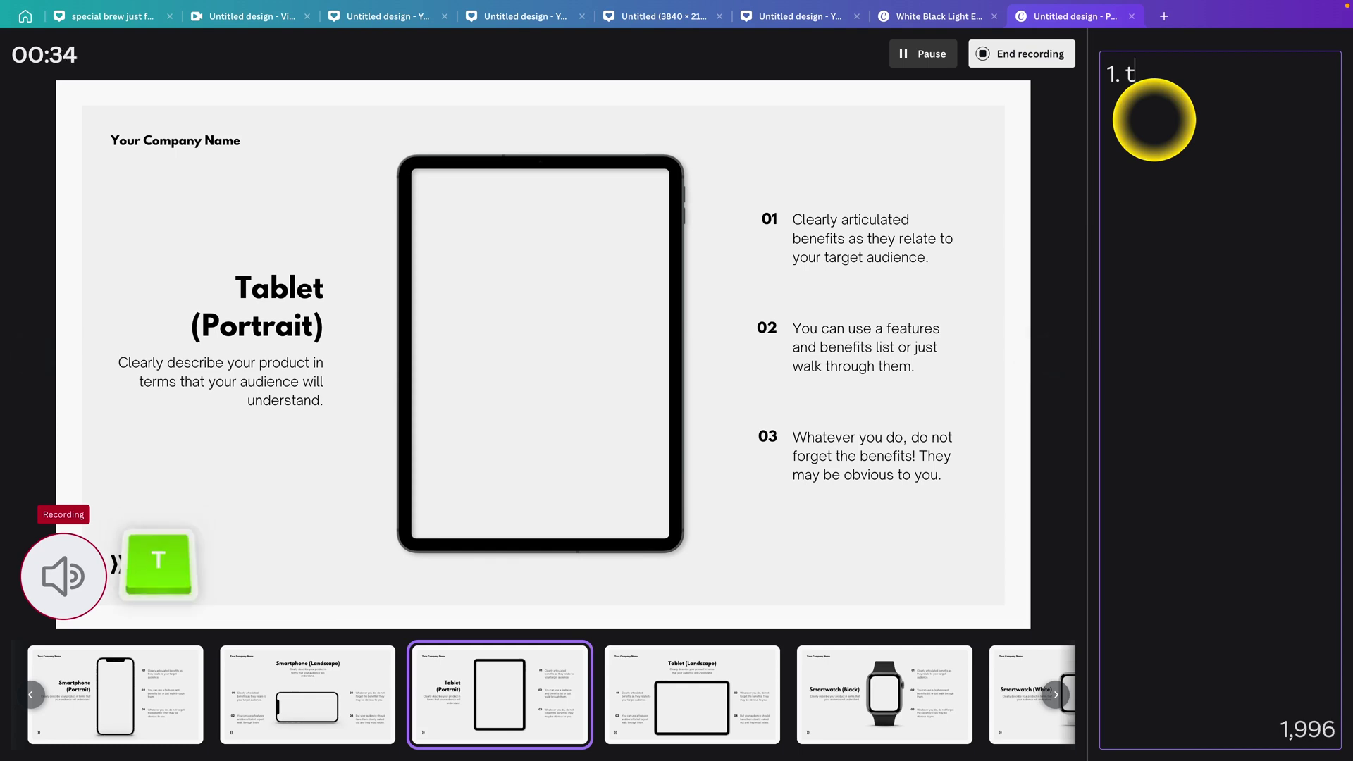
{"action": "type", "text": "alk ab"}
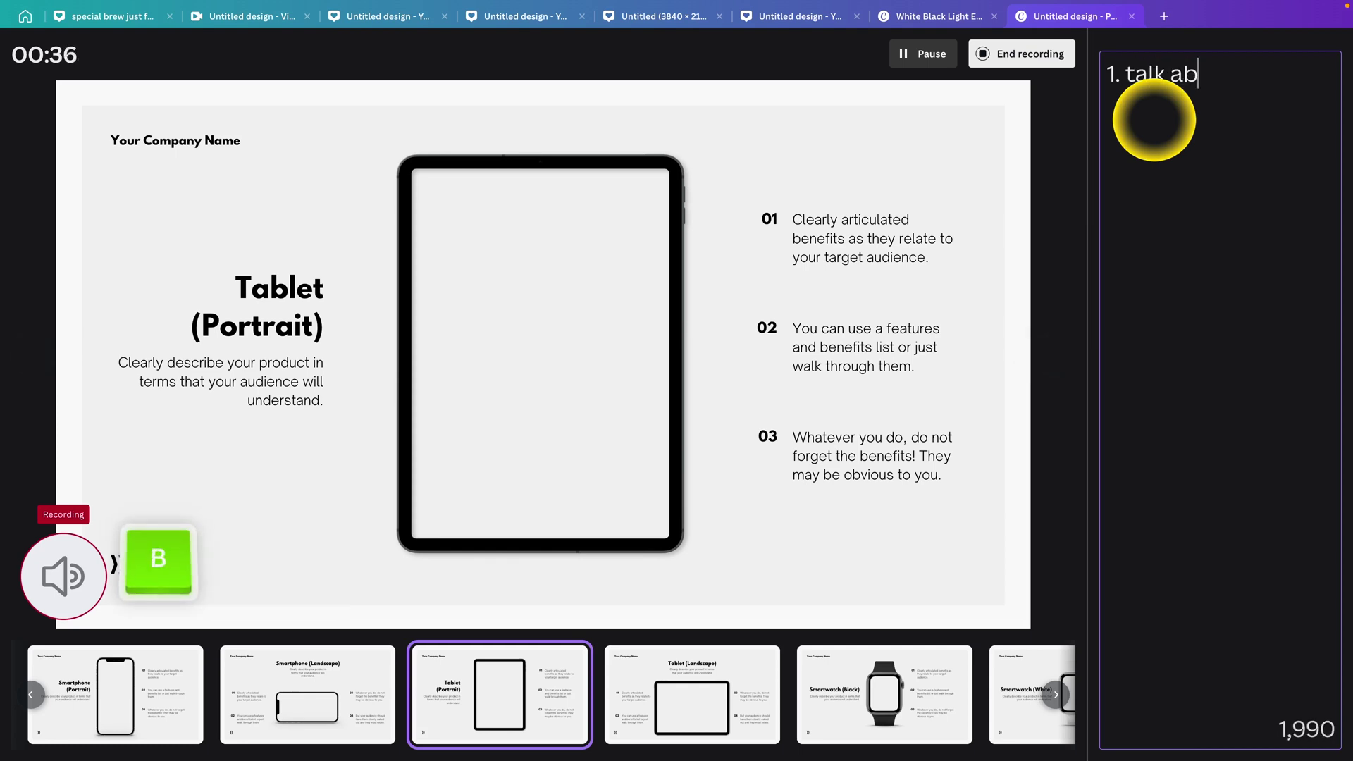
{"action": "type", "text": "ou new feature"}
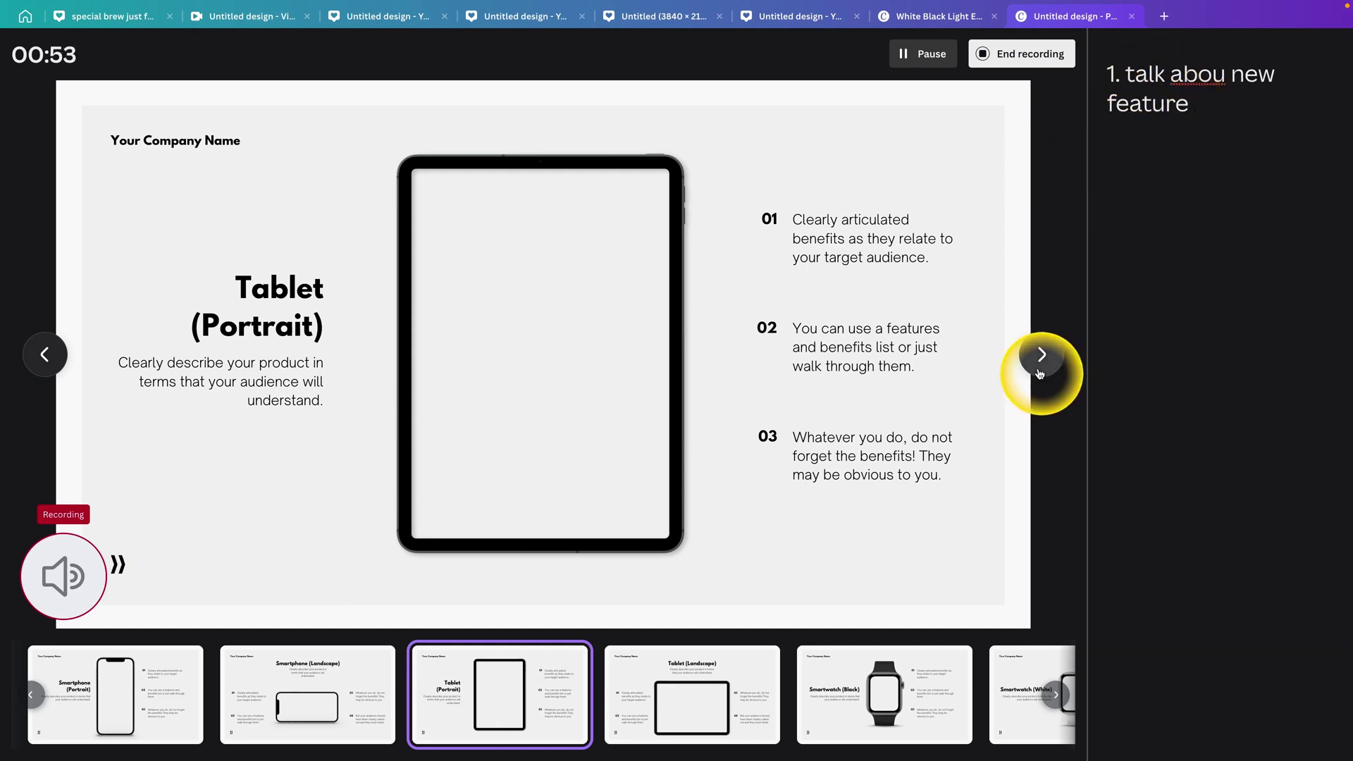
Step: Advance five slides past the smartwatch slides to the final Product Roadmap slide
{"action": "left_click", "coordinate": [1039, 371]}
{"action": "left_click", "coordinate": [1040, 371]}
{"action": "left_click", "coordinate": [1040, 371]}
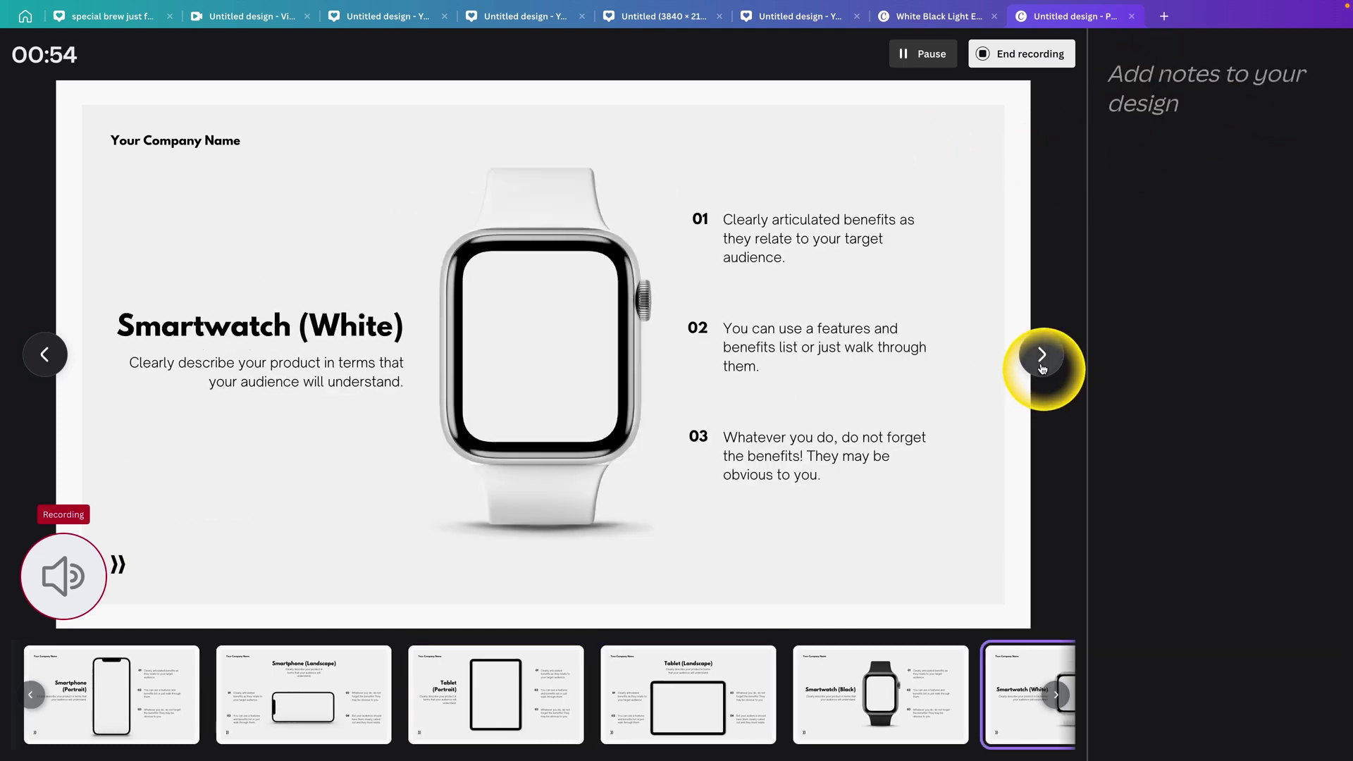
{"action": "left_click", "coordinate": [1041, 370]}
{"action": "left_click", "coordinate": [1041, 369]}
{"action": "left_click", "coordinate": [1042, 368]}
{"action": "left_click", "coordinate": [1044, 367]}
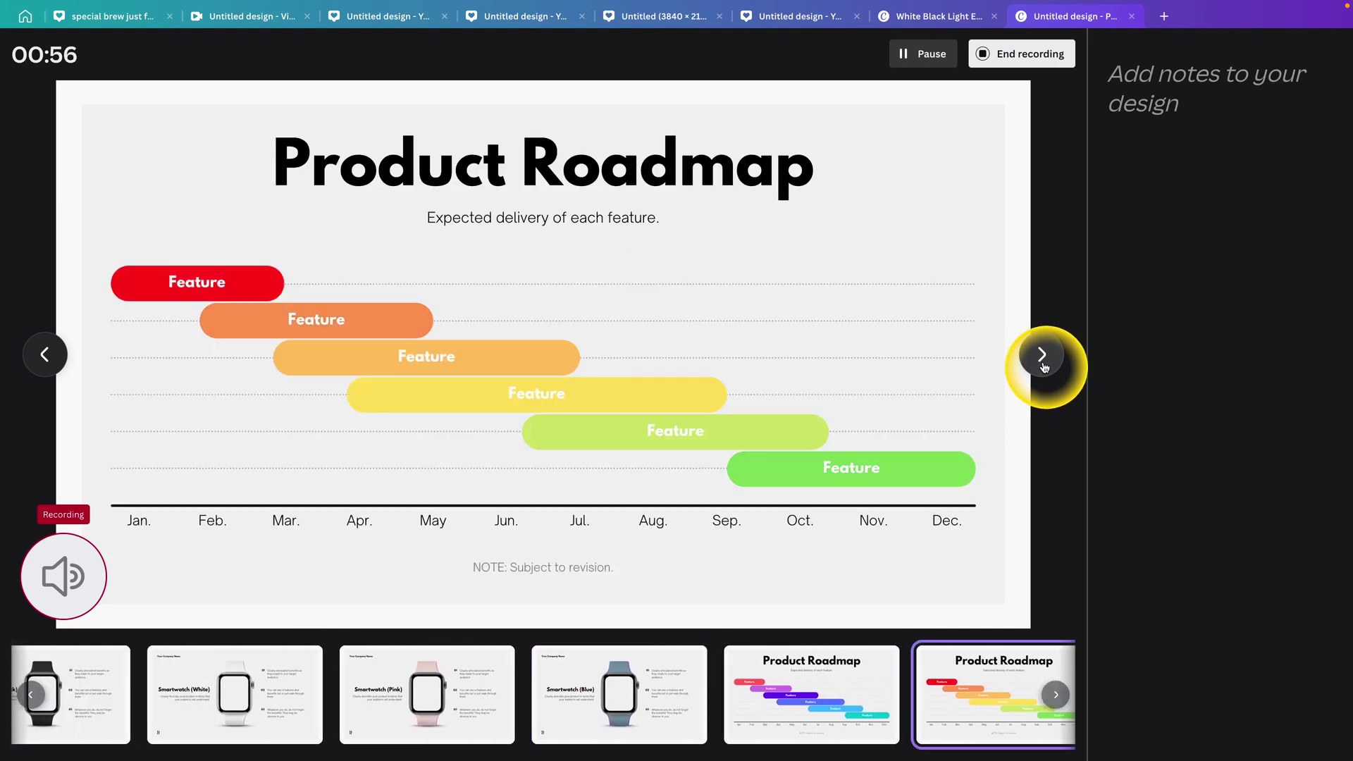
Step: End the recording so Canva uploads it and generates the shareable view link
{"action": "left_click", "coordinate": [1011, 55]}
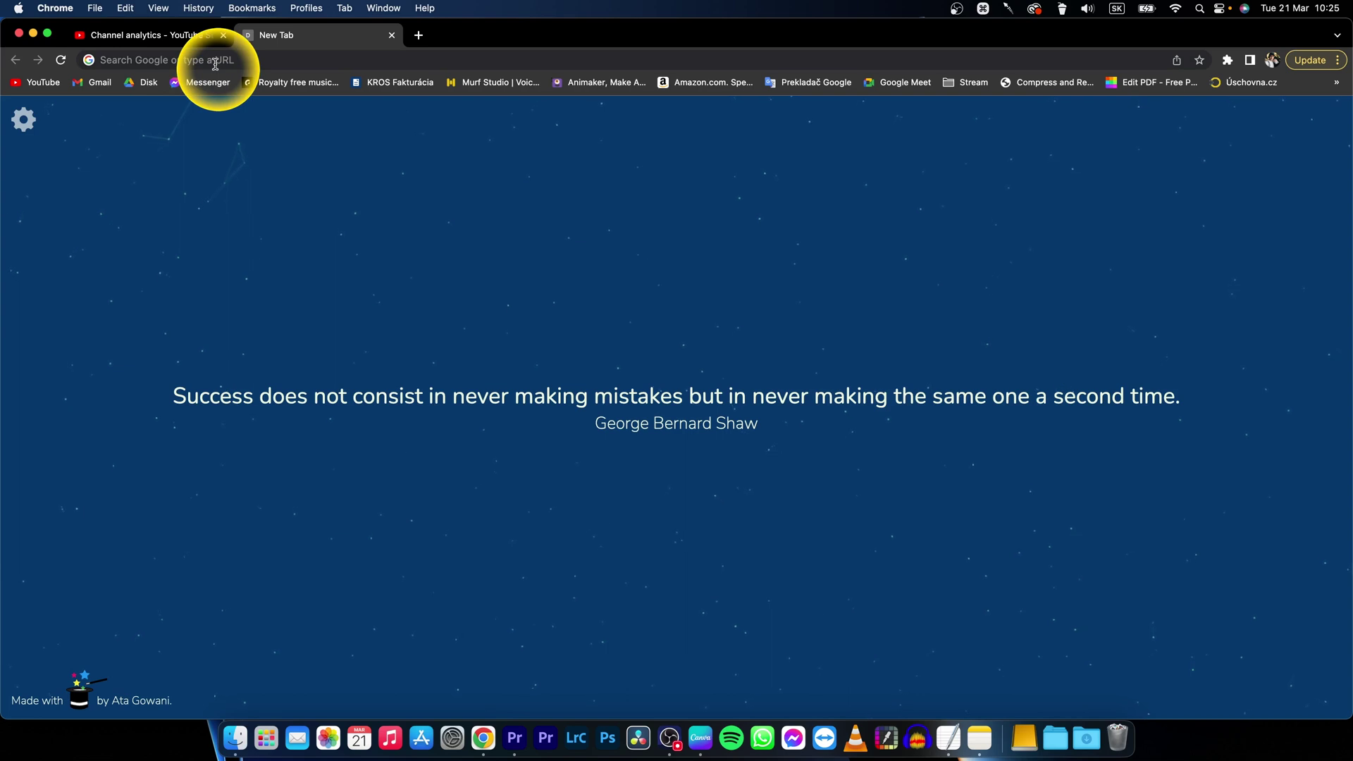
Step: Paste the copied recording link into Chrome's address bar, load it, and accept cookies
{"action": "left_click", "coordinate": [215, 64]}
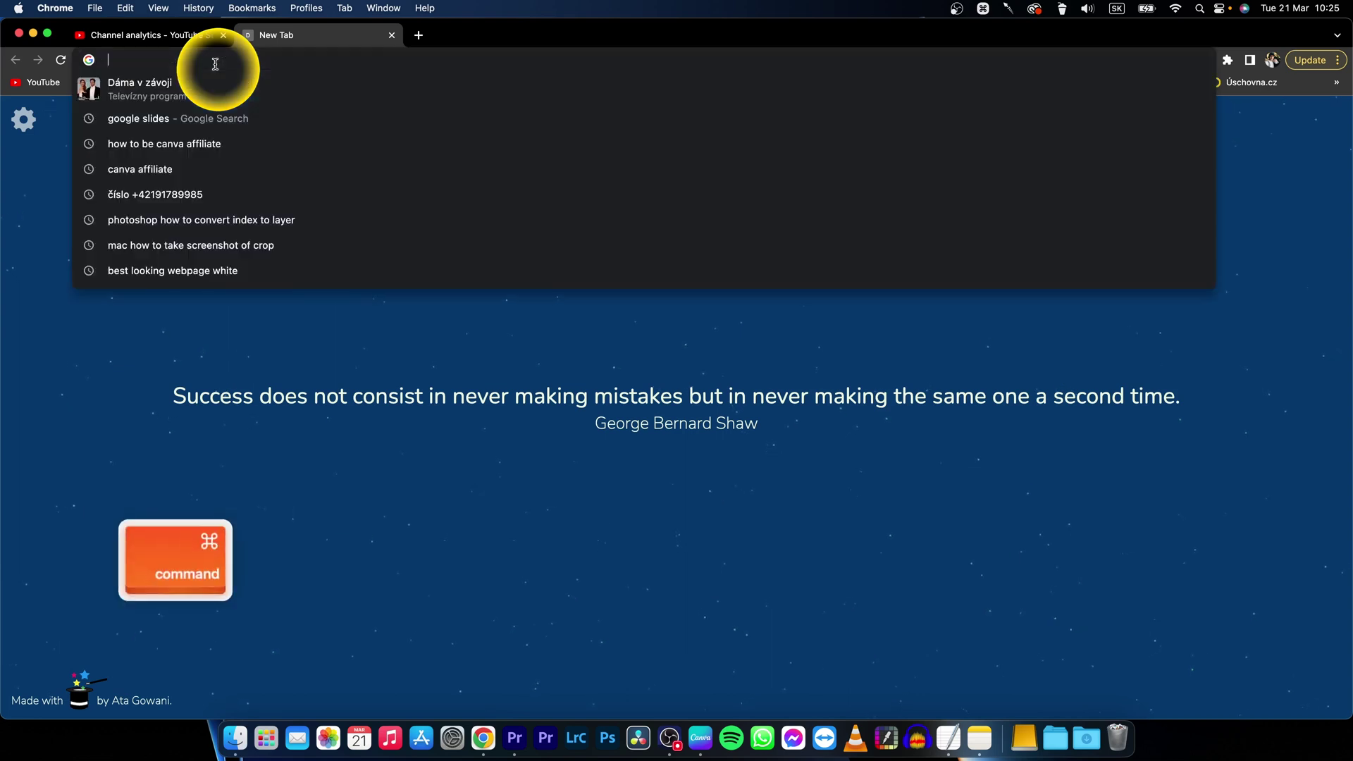
{"action": "type", "text": "https://www.canva.com/design/DAFd0ZVE9to/2jpntYvLaejdeGTmtELpbw/view?utm_content=DAFd0ZVE9to&utm_campaign=designshare&utm_medium=link&utm_source=recording_view"}
{"action": "key", "text": "Return"}
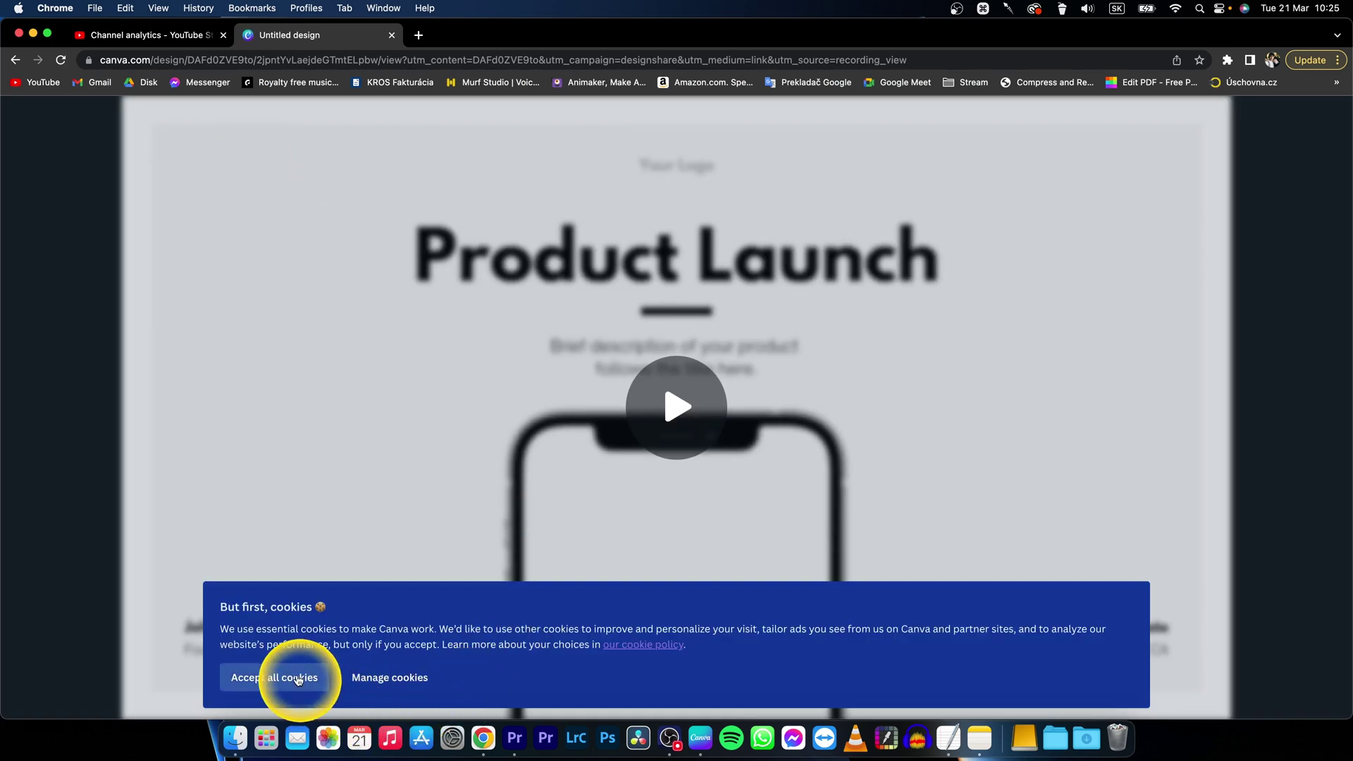
{"action": "left_click", "coordinate": [298, 678]}
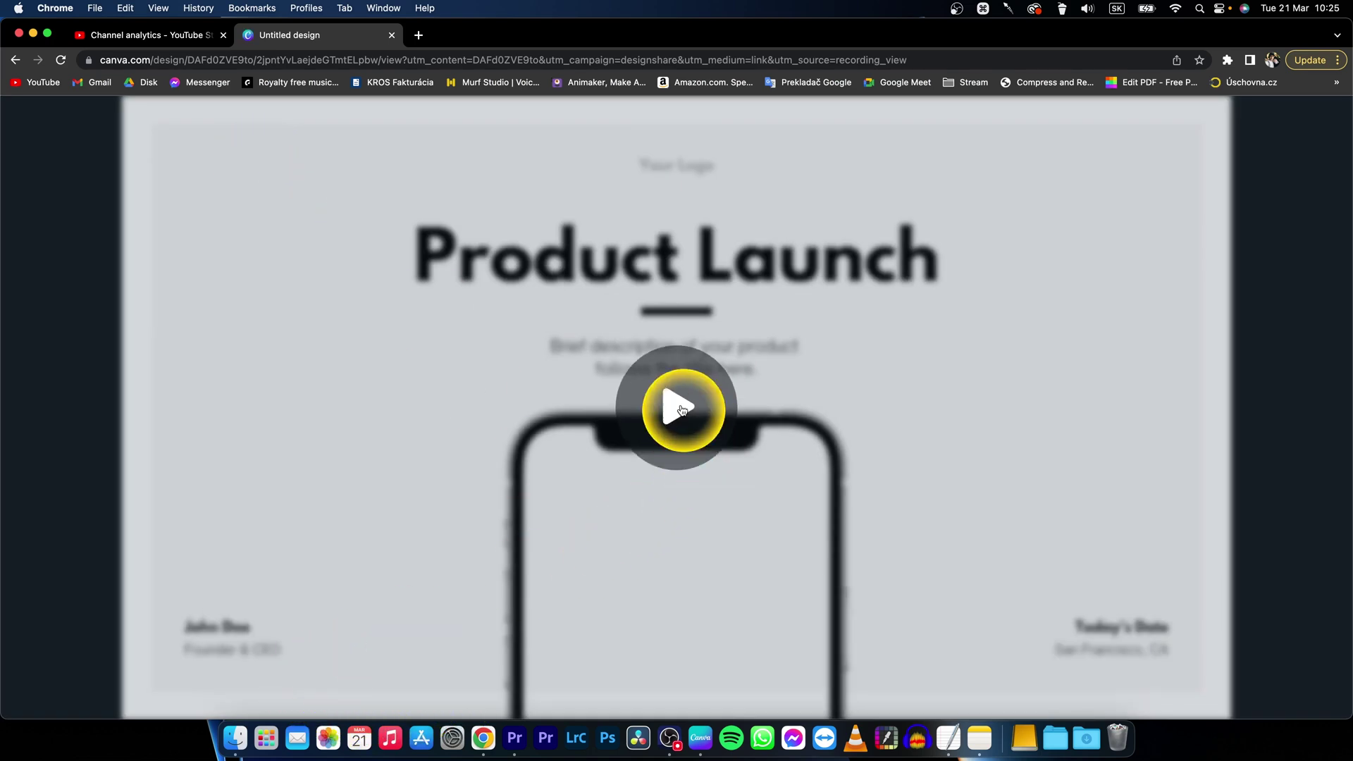
Step: Play the recording muted and jump ahead to the Tablet (Landscape) and Tablet (Portrait) parts
{"action": "left_click", "coordinate": [677, 407]}
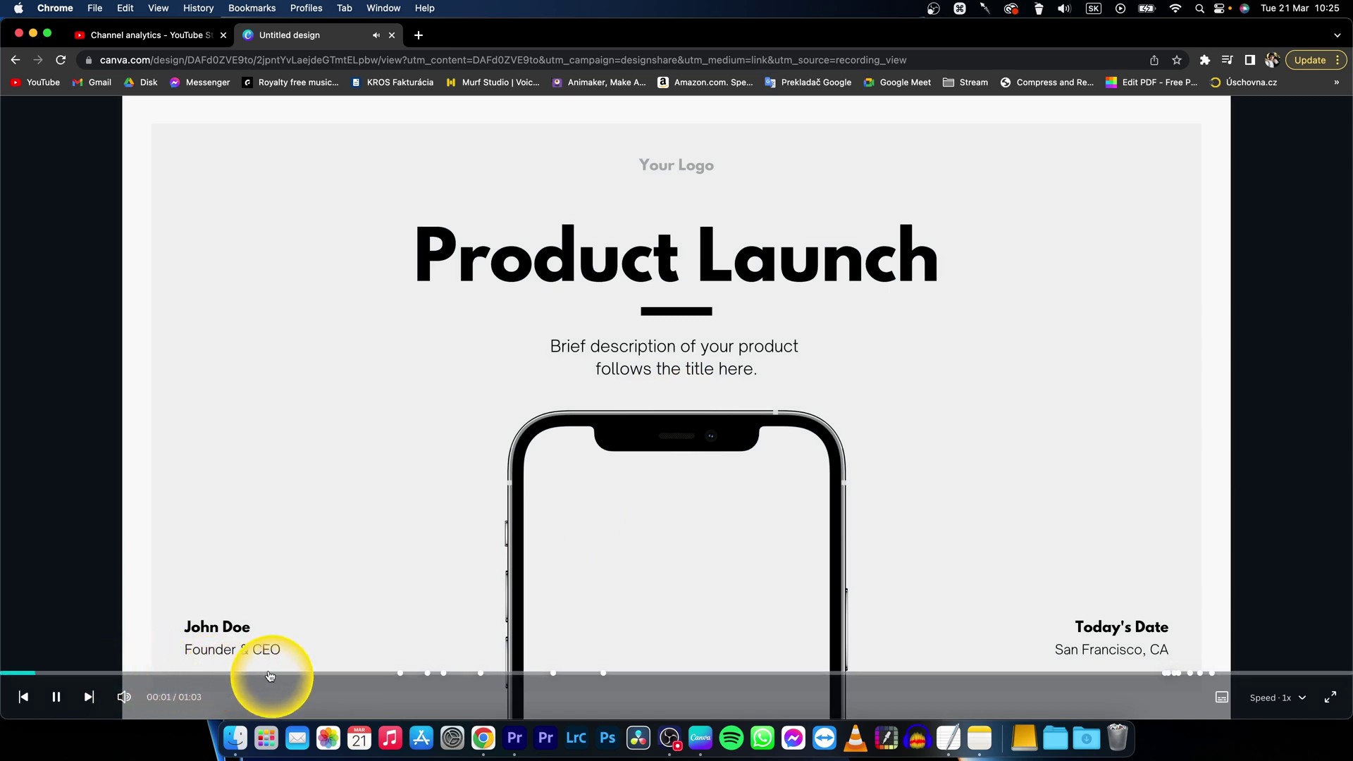
{"action": "left_click", "coordinate": [124, 696]}
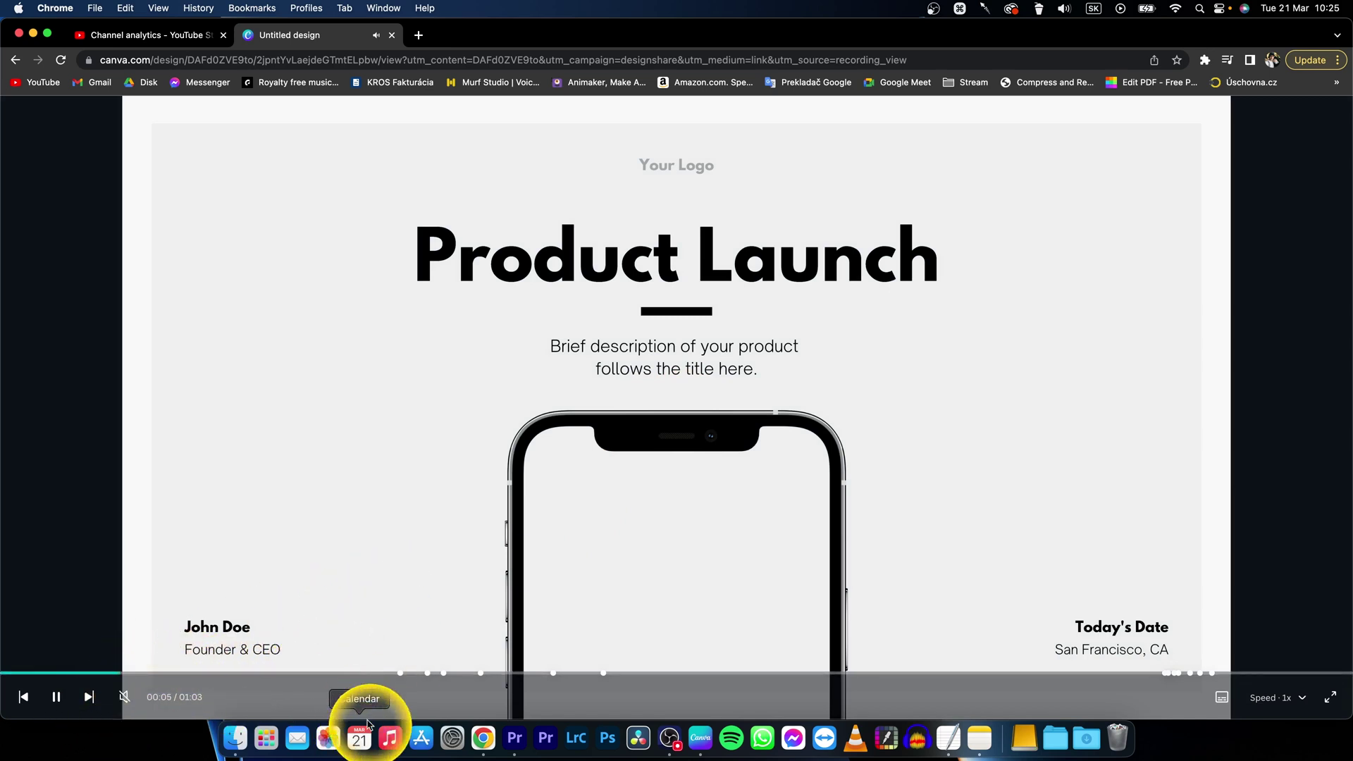
{"action": "left_click", "coordinate": [401, 675]}
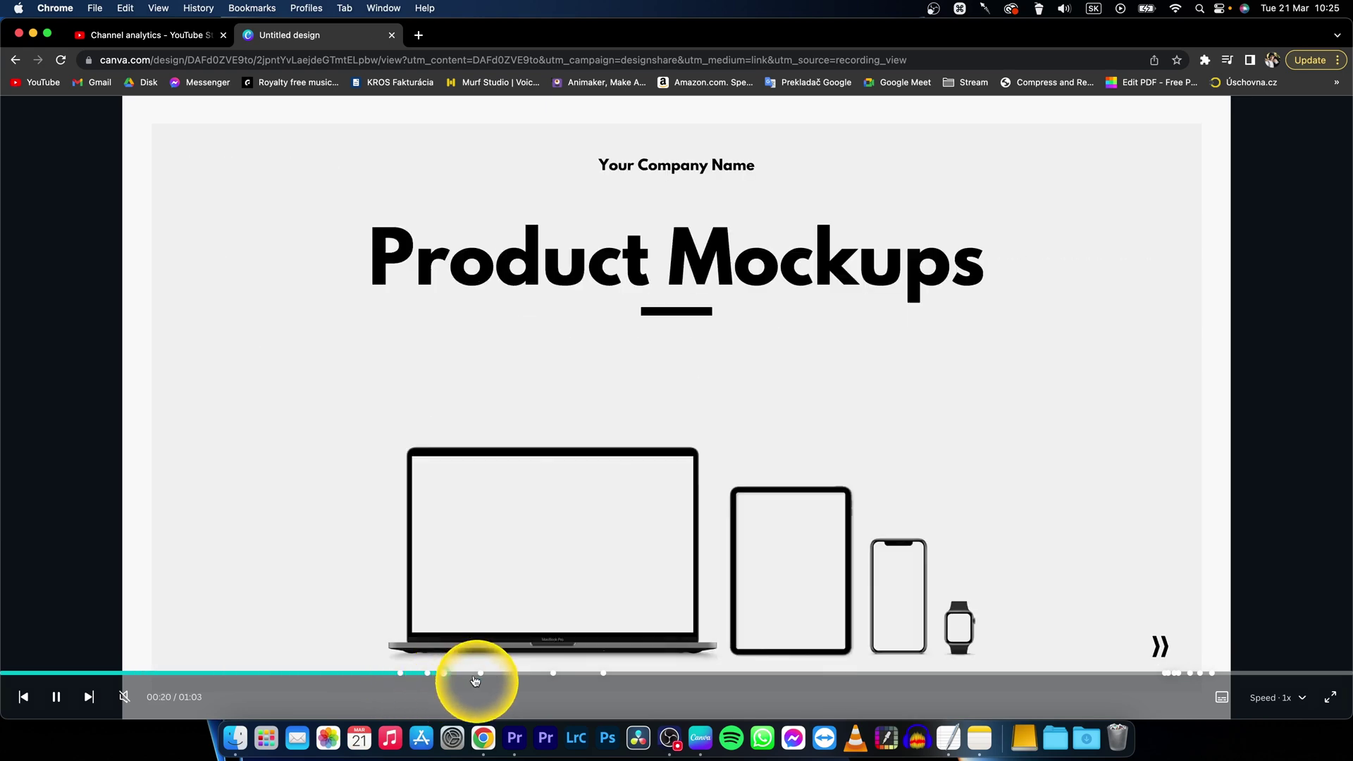
{"action": "left_click", "coordinate": [554, 675]}
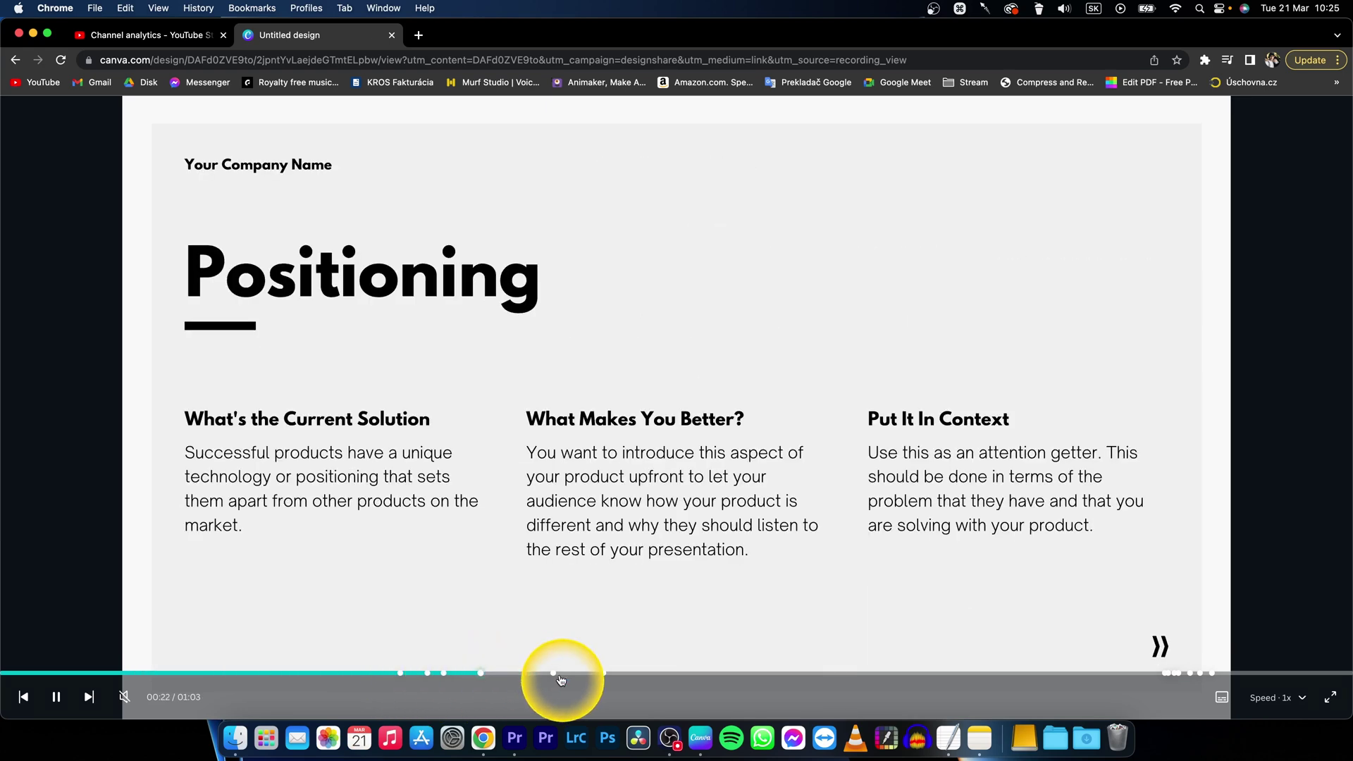
{"action": "left_click", "coordinate": [603, 673]}
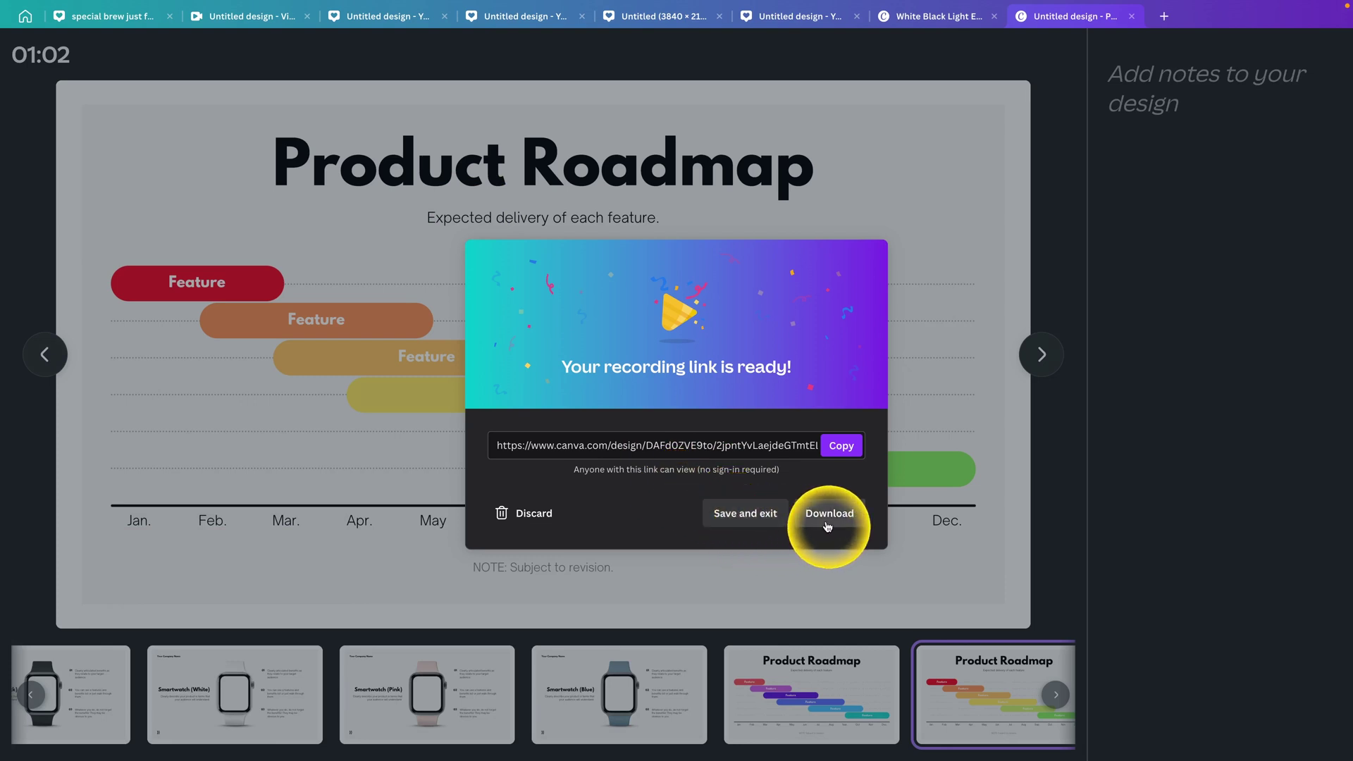
Step: Choose Save and exit in the 'Your recording link is ready!' dialog to keep the recording
{"action": "left_click", "coordinate": [766, 514]}
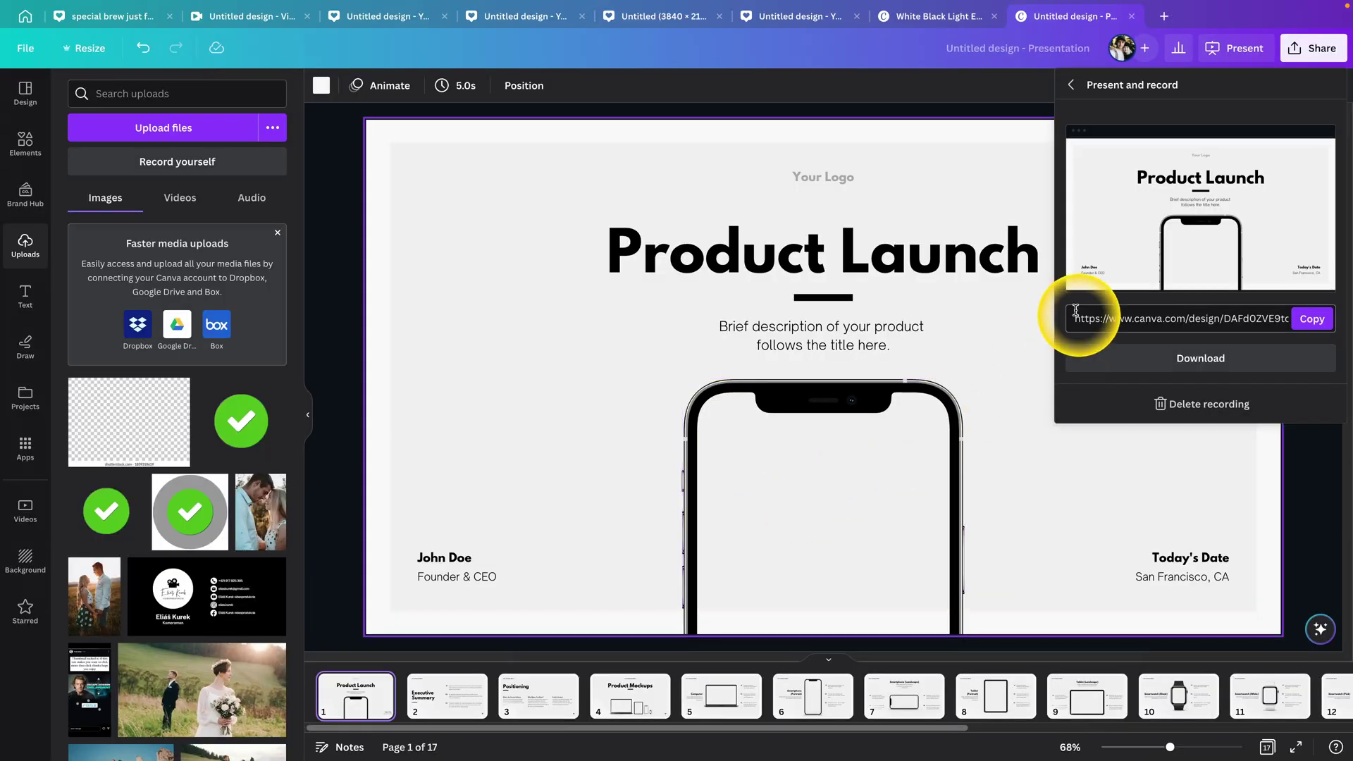